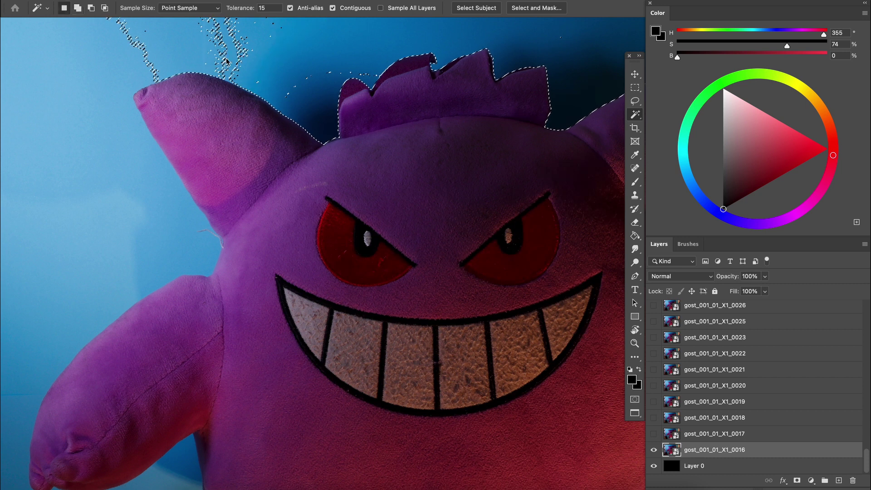
- Add the blue background around the plush's left ear and left arm to the Magic Wand selection
{"action": "left_click", "coordinate": [113, 159], "text": "shift"}
{"action": "left_click", "coordinate": [195, 250], "text": "shift"}
{"action": "left_click_drag", "start_coordinate": [115, 299], "coordinate": [149, 96]}
{"action": "left_click", "coordinate": [98, 154], "text": "shift"}
{"action": "left_click", "coordinate": [91, 304], "text": "shift"}
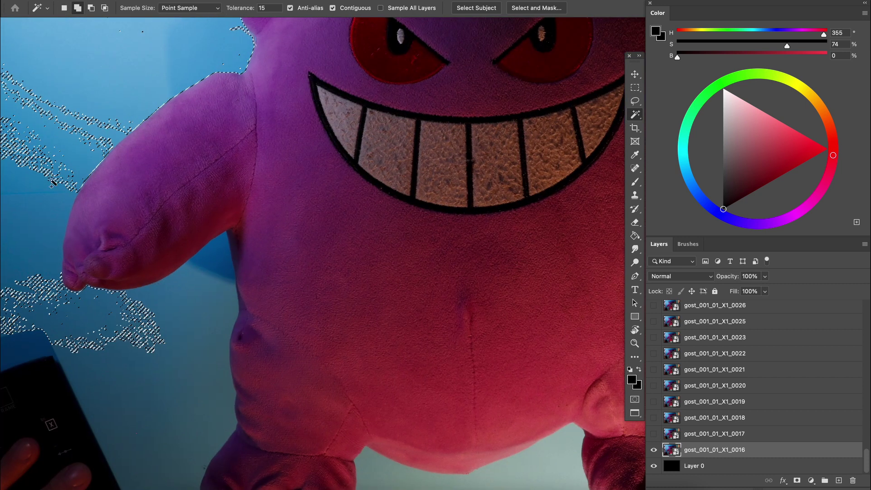
{"action": "left_click", "coordinate": [198, 291], "text": "shift"}
{"action": "left_click", "coordinate": [212, 250], "text": "shift"}
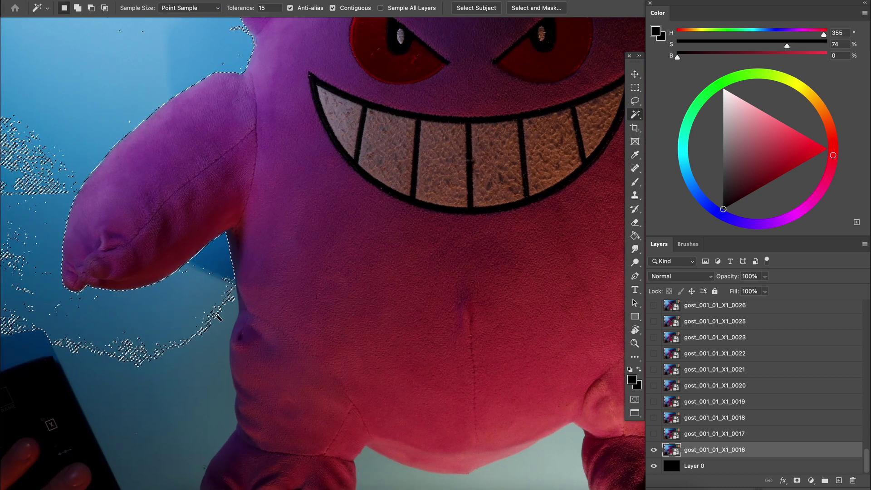
- Add the background beside the left leg, beneath the belly and around both feet to the selection
{"action": "scroll", "coordinate": [213, 252], "scroll_direction": "down", "scroll_amount": 5}
{"action": "left_click", "coordinate": [380, 337], "text": "shift"}
{"action": "mouse_move", "coordinate": [407, 299]}
{"action": "left_mouse_down"}
{"action": "mouse_move", "coordinate": [532, 291]}
{"action": "mouse_move", "coordinate": [339, 279]}
{"action": "left_mouse_up"}
{"action": "left_click", "coordinate": [369, 286], "text": "shift"}
{"action": "left_click", "coordinate": [460, 256], "text": "shift"}
{"action": "left_click_drag", "start_coordinate": [456, 301], "coordinate": [270, 317]}
{"action": "left_click", "coordinate": [379, 329], "text": "shift"}
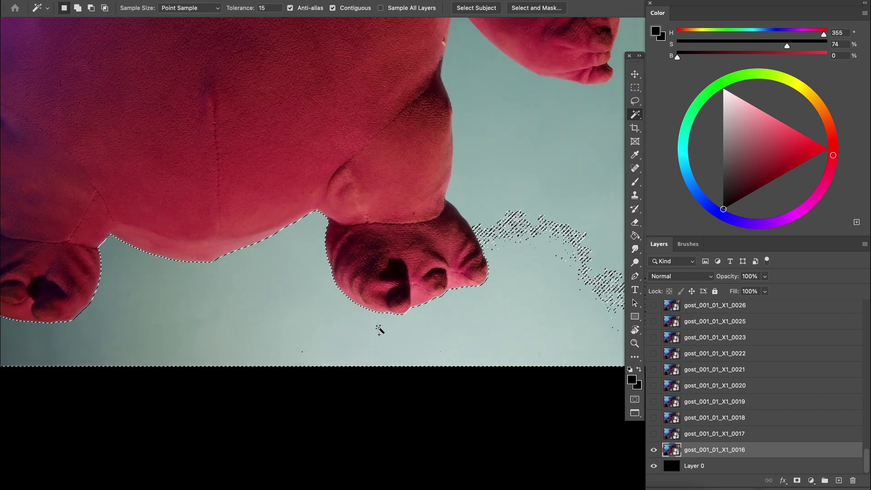
- Add the teal background beside the right leg and all around the right arm to the selection
{"action": "left_click", "coordinate": [508, 214], "text": "shift"}
{"action": "left_click", "coordinate": [488, 168], "text": "shift"}
{"action": "left_click", "coordinate": [472, 68], "text": "shift"}
{"action": "left_click_drag", "start_coordinate": [474, 65], "coordinate": [432, 268]}
{"action": "left_click", "coordinate": [601, 122], "text": "shift"}
{"action": "left_click", "coordinate": [599, 200], "text": "shift"}
{"action": "left_click", "coordinate": [579, 161], "text": "shift"}
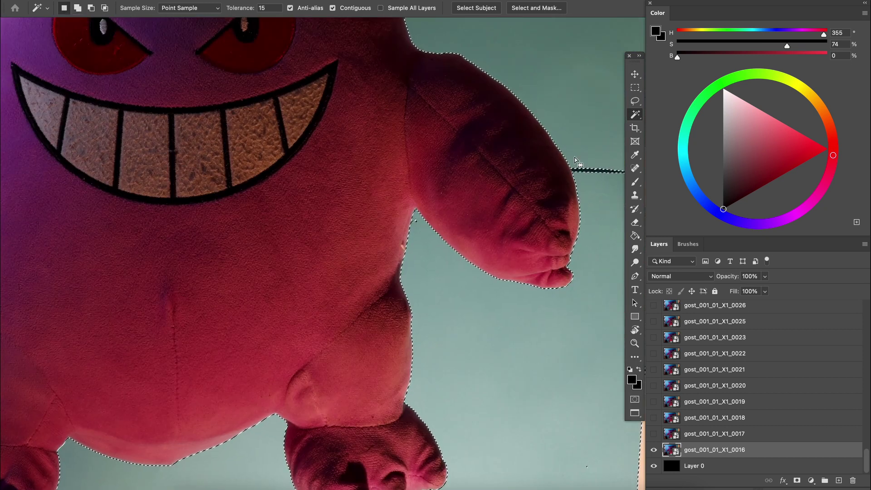
- Lasso the unselected line and specks beside the right ear into the background selection
{"action": "key", "text": "z"}
{"action": "left_click_drag", "start_coordinate": [480, 53], "coordinate": [516, 228]}
{"action": "left_click_drag", "start_coordinate": [536, 68], "coordinate": [572, 68]}
{"action": "key", "text": "l"}
{"action": "mouse_move", "coordinate": [472, 227]}
{"action": "left_mouse_down"}
{"action": "mouse_move", "coordinate": [411, 323]}
{"action": "mouse_move", "coordinate": [438, 204]}
{"action": "left_mouse_up"}
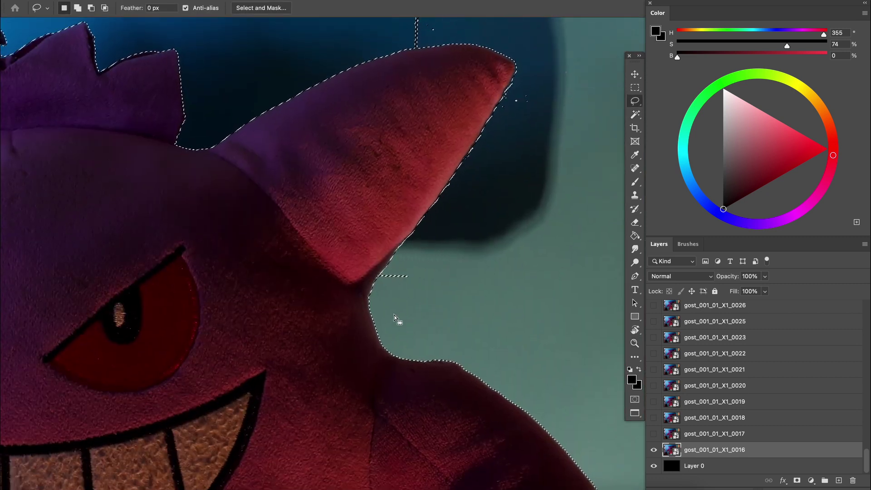
{"action": "key", "text": "shift"}
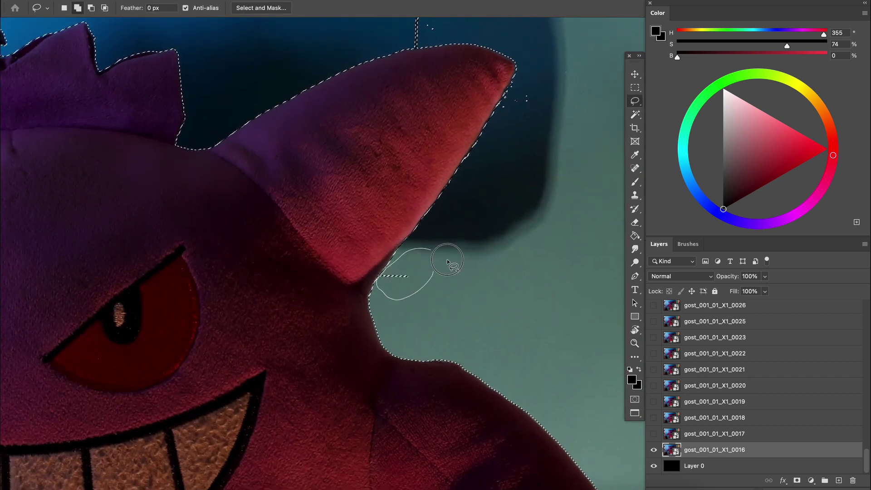
{"action": "left_click_drag", "start_coordinate": [448, 261], "coordinate": [443, 257]}
{"action": "left_click_drag", "start_coordinate": [534, 108], "coordinate": [471, 203]}
{"action": "left_click_drag", "start_coordinate": [499, 177], "coordinate": [464, 235]}
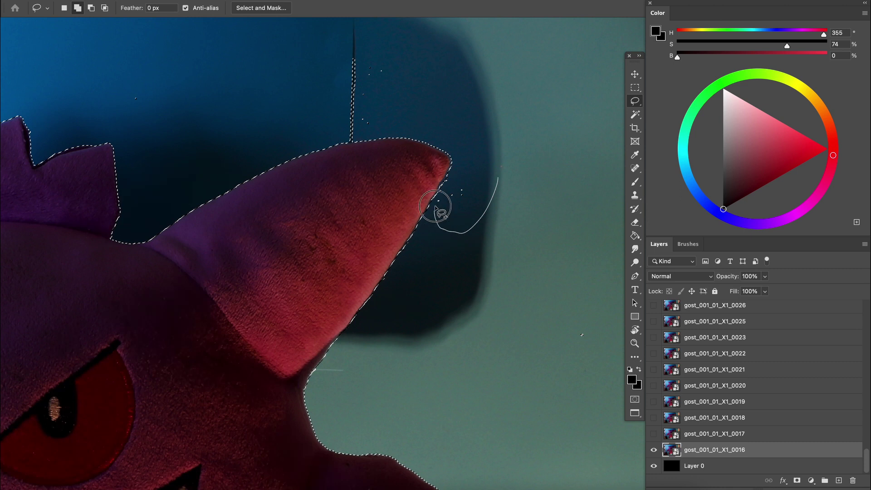
{"action": "left_click_drag", "start_coordinate": [634, 369], "coordinate": [480, 207]}
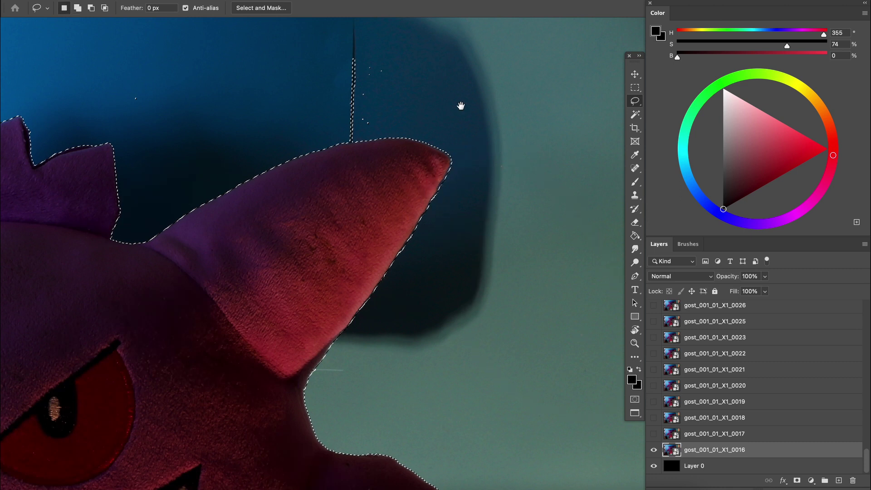
- Add the dark vertical crease and stray specks above the right ear to the selection with the Lasso
{"action": "mouse_move", "coordinate": [461, 105]}
{"action": "left_mouse_down"}
{"action": "mouse_move", "coordinate": [563, 197]}
{"action": "mouse_move", "coordinate": [512, 177]}
{"action": "left_mouse_up"}
{"action": "left_click_drag", "start_coordinate": [412, 178], "coordinate": [418, 202]}
{"action": "mouse_move", "coordinate": [443, 198]}
{"action": "left_mouse_down"}
{"action": "mouse_move", "coordinate": [474, 241]}
{"action": "mouse_move", "coordinate": [410, 222]}
{"action": "left_mouse_up"}
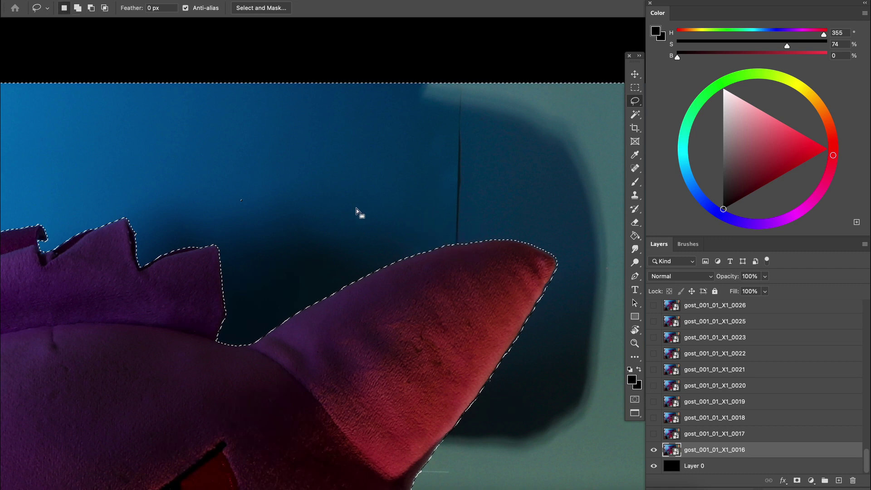
{"action": "left_click_drag", "start_coordinate": [341, 217], "coordinate": [507, 178]}
{"action": "mouse_move", "coordinate": [418, 130]}
{"action": "left_mouse_down"}
{"action": "mouse_move", "coordinate": [410, 194]}
{"action": "mouse_move", "coordinate": [391, 175]}
{"action": "left_mouse_up"}
- Lasso the stray specks between the head crest and the left ear into the background selection
{"action": "left_click_drag", "start_coordinate": [344, 144], "coordinate": [609, 138]}
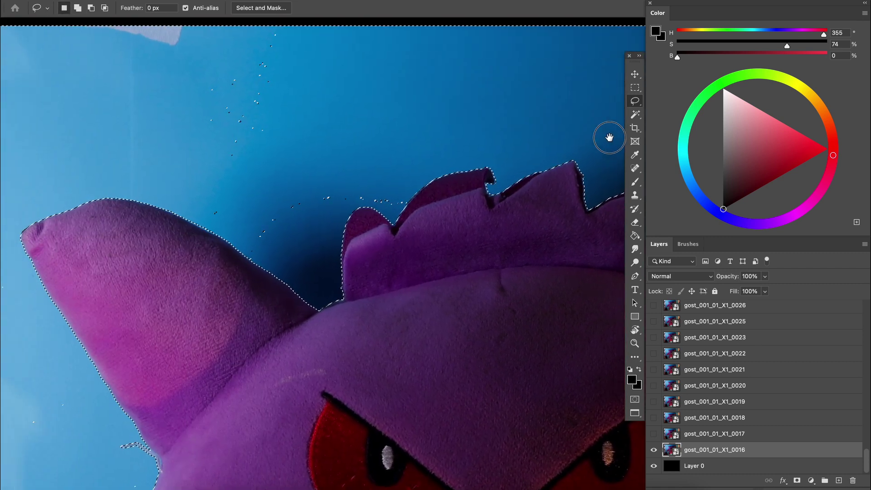
{"action": "left_click_drag", "start_coordinate": [404, 176], "coordinate": [444, 115]}
{"action": "key", "text": "z"}
{"action": "mouse_move", "coordinate": [414, 143]}
{"action": "left_mouse_down"}
{"action": "mouse_move", "coordinate": [435, 147]}
{"action": "mouse_move", "coordinate": [420, 140]}
{"action": "mouse_move", "coordinate": [455, 135]}
{"action": "left_mouse_up"}
{"action": "key", "text": "l"}
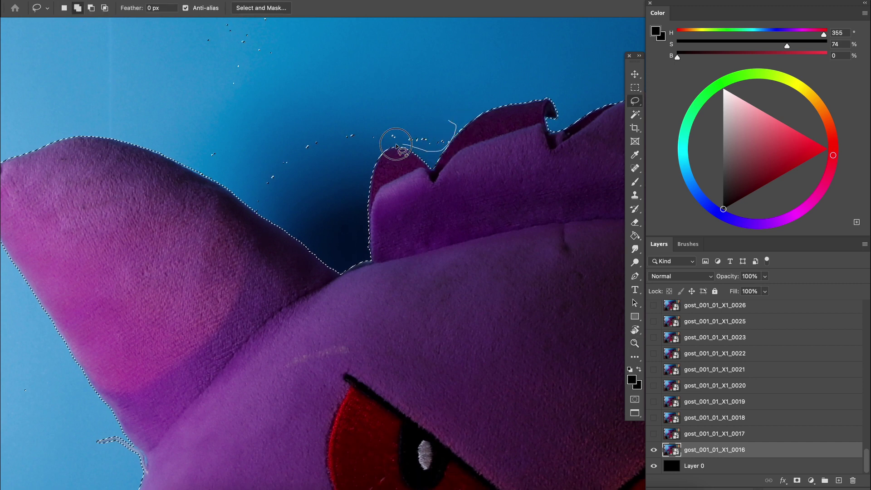
{"action": "left_click_drag", "start_coordinate": [397, 63], "coordinate": [449, 168]}
{"action": "mouse_move", "coordinate": [358, 103]}
{"action": "left_mouse_down"}
{"action": "mouse_move", "coordinate": [222, 142]}
{"action": "mouse_move", "coordinate": [396, 34]}
{"action": "left_mouse_up"}
{"action": "mouse_move", "coordinate": [276, 202]}
{"action": "left_mouse_down"}
{"action": "mouse_move", "coordinate": [311, 134]}
{"action": "mouse_move", "coordinate": [381, 58]}
{"action": "left_mouse_up"}
{"action": "mouse_move", "coordinate": [346, 310]}
{"action": "left_mouse_down"}
{"action": "mouse_move", "coordinate": [399, 251]}
{"action": "mouse_move", "coordinate": [460, 270]}
{"action": "left_mouse_up"}
{"action": "left_click_drag", "start_coordinate": [423, 106], "coordinate": [450, 132]}
- Lasso the scattered specks in the blue background outside the left ear into the selection
{"action": "left_click_drag", "start_coordinate": [205, 262], "coordinate": [248, 65]}
{"action": "left_click_drag", "start_coordinate": [257, 103], "coordinate": [383, 249]}
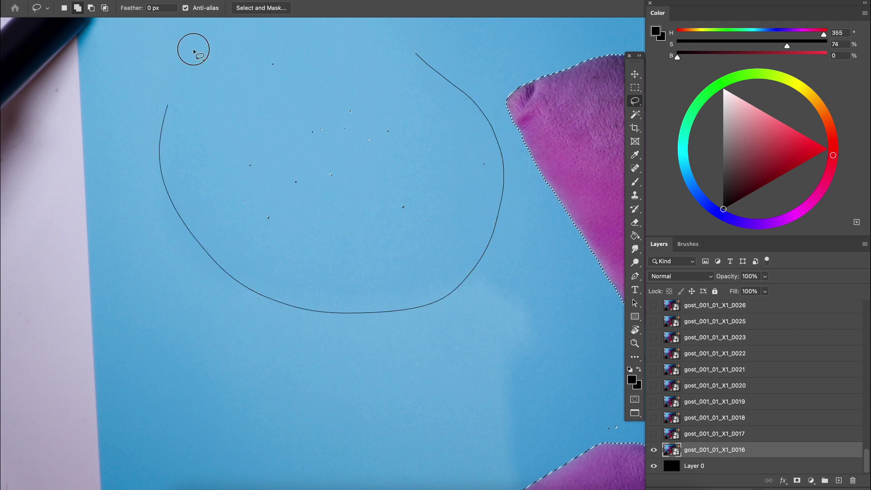
{"action": "left_click_drag", "start_coordinate": [194, 50], "coordinate": [291, 46]}
{"action": "mouse_move", "coordinate": [453, 281]}
{"action": "left_mouse_down"}
{"action": "mouse_move", "coordinate": [345, 260]}
{"action": "mouse_move", "coordinate": [186, 112]}
{"action": "left_mouse_up"}
- Add the loose thread between the left ear and left arm to the selection, following the plush's edge with the Lasso
{"action": "left_click_drag", "start_coordinate": [358, 165], "coordinate": [363, 167]}
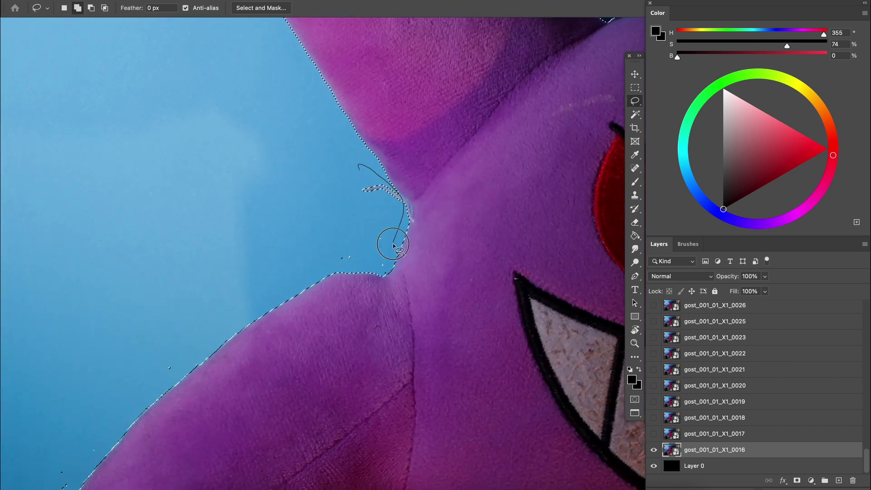
{"action": "left_click_drag", "start_coordinate": [348, 185], "coordinate": [361, 159]}
{"action": "key", "text": "z"}
{"action": "left_click_drag", "start_coordinate": [401, 237], "coordinate": [438, 250]}
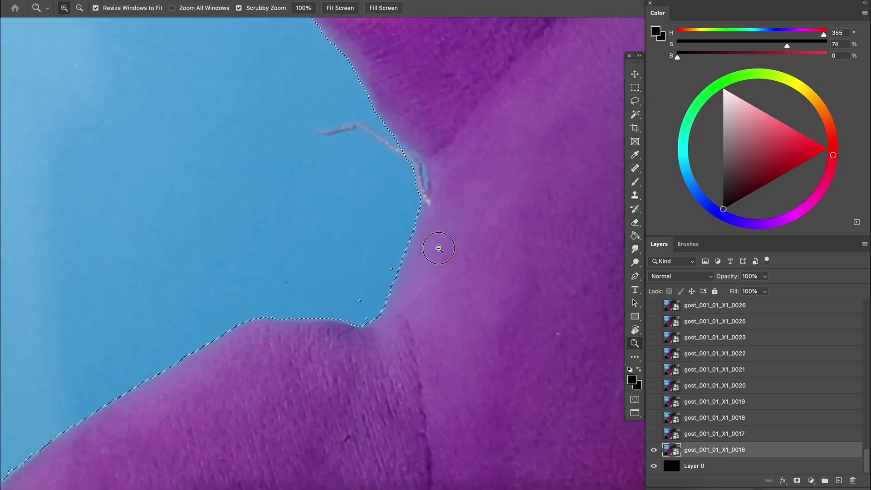
{"action": "key", "text": "l"}
{"action": "left_click_drag", "start_coordinate": [378, 120], "coordinate": [393, 137]}
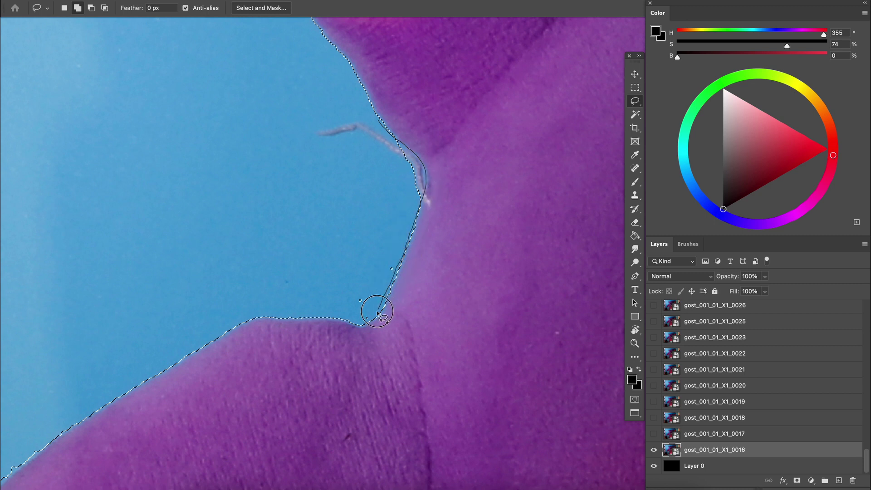
{"action": "left_click_drag", "start_coordinate": [346, 231], "coordinate": [363, 150]}
- Lasso the specks and horizontal crease remnants along the left arm's upper outer edge into the selection
{"action": "key", "text": "space"}
{"action": "left_click_drag", "start_coordinate": [372, 333], "coordinate": [456, 88]}
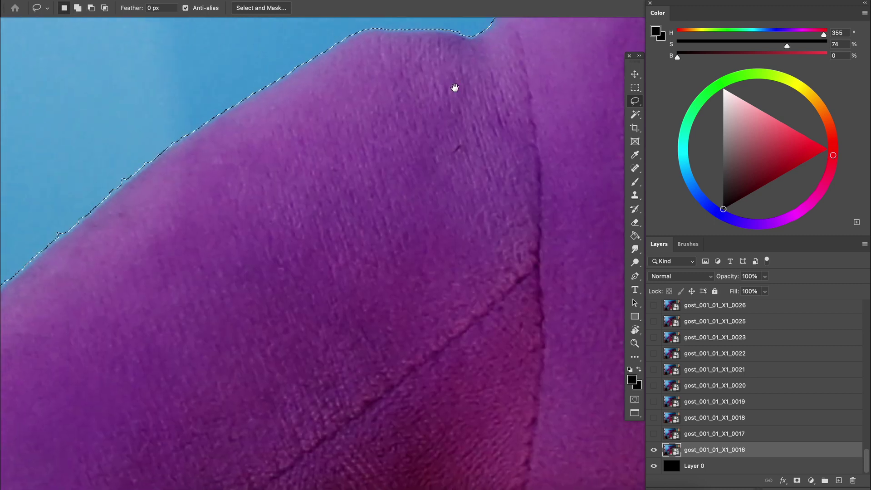
{"action": "left_click_drag", "start_coordinate": [420, 177], "coordinate": [529, 55]}
{"action": "left_click_drag", "start_coordinate": [424, 200], "coordinate": [499, 96]}
{"action": "left_click_drag", "start_coordinate": [379, 272], "coordinate": [626, 82]}
{"action": "key", "text": "z"}
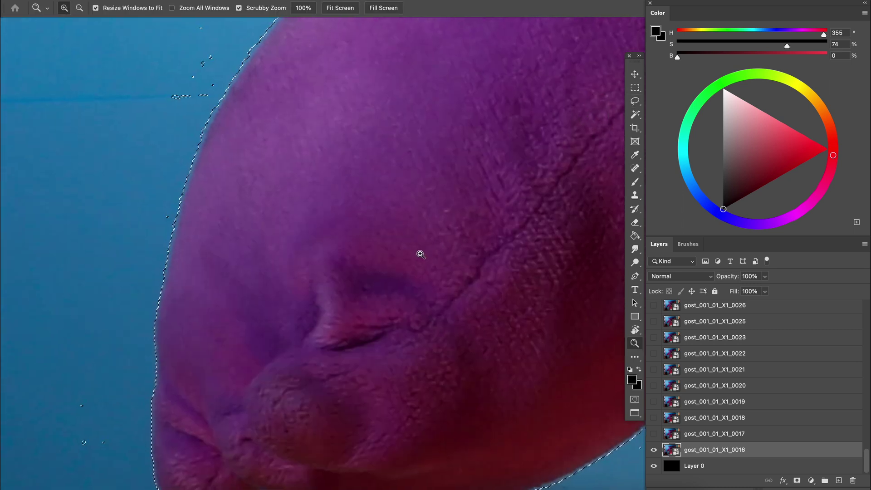
{"action": "key", "text": "space"}
{"action": "left_click_drag", "start_coordinate": [350, 222], "coordinate": [565, 406]}
{"action": "key", "text": "l"}
{"action": "left_click_drag", "start_coordinate": [417, 182], "coordinate": [451, 204]}
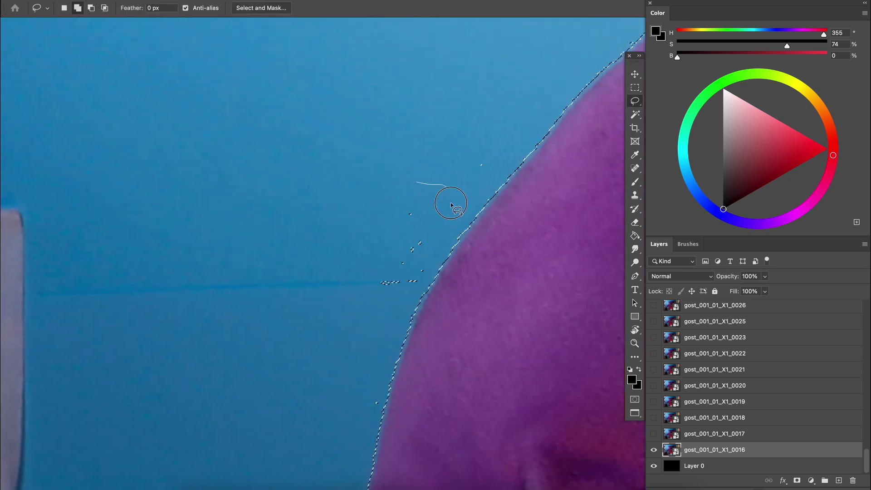
{"action": "left_click_drag", "start_coordinate": [494, 116], "coordinate": [447, 118]}
{"action": "key", "text": "super+z"}
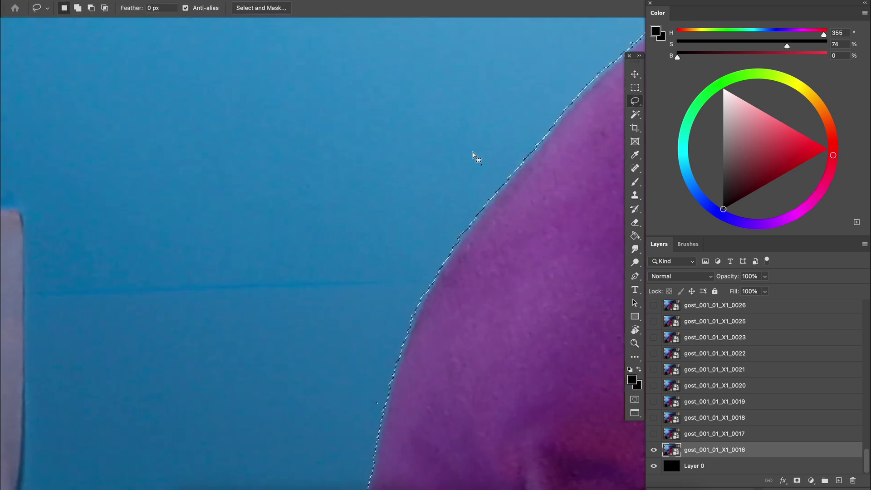
{"action": "left_click_drag", "start_coordinate": [484, 152], "coordinate": [487, 182]}
- Lasso the unselected specks beside and beneath the left hand into the background selection
{"action": "left_click_drag", "start_coordinate": [418, 345], "coordinate": [474, 117]}
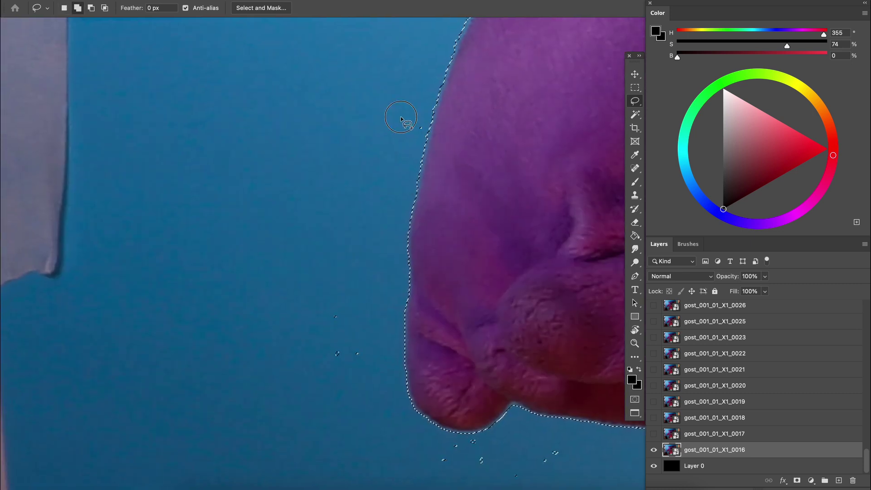
{"action": "left_click_drag", "start_coordinate": [410, 347], "coordinate": [349, 164]}
{"action": "key", "text": "z"}
{"action": "left_click_drag", "start_coordinate": [375, 218], "coordinate": [338, 232]}
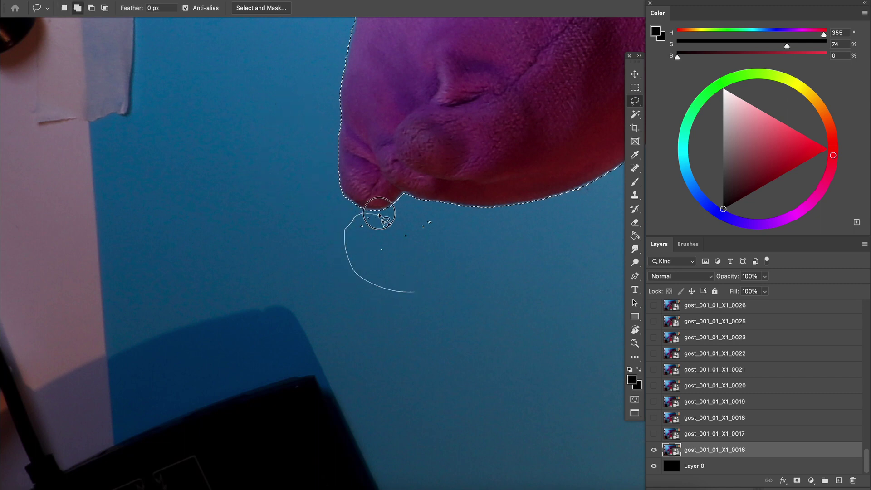
{"action": "left_click_drag", "start_coordinate": [465, 316], "coordinate": [308, 420]}
- Add the unselected shadow edge and specks beneath the left arm to the selection with the Lasso
{"action": "left_click_drag", "start_coordinate": [435, 157], "coordinate": [321, 227]}
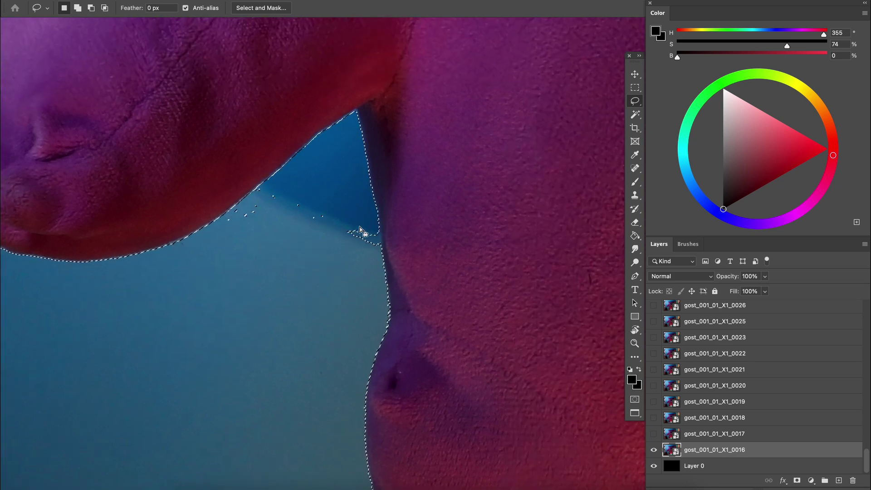
{"action": "left_click_drag", "start_coordinate": [371, 208], "coordinate": [378, 228]}
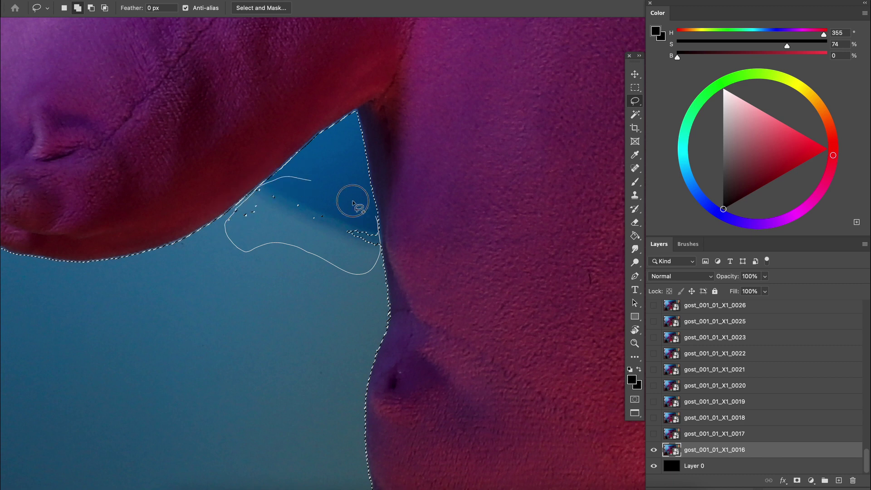
{"action": "left_click_drag", "start_coordinate": [353, 201], "coordinate": [366, 210]}
- Lasso the leftover unselected spots beside the left foot into the background selection
{"action": "left_click_drag", "start_coordinate": [352, 385], "coordinate": [493, 87]}
{"action": "mouse_move", "coordinate": [465, 256]}
{"action": "left_mouse_down"}
{"action": "mouse_move", "coordinate": [463, 230]}
{"action": "mouse_move", "coordinate": [511, 89]}
{"action": "left_mouse_up"}
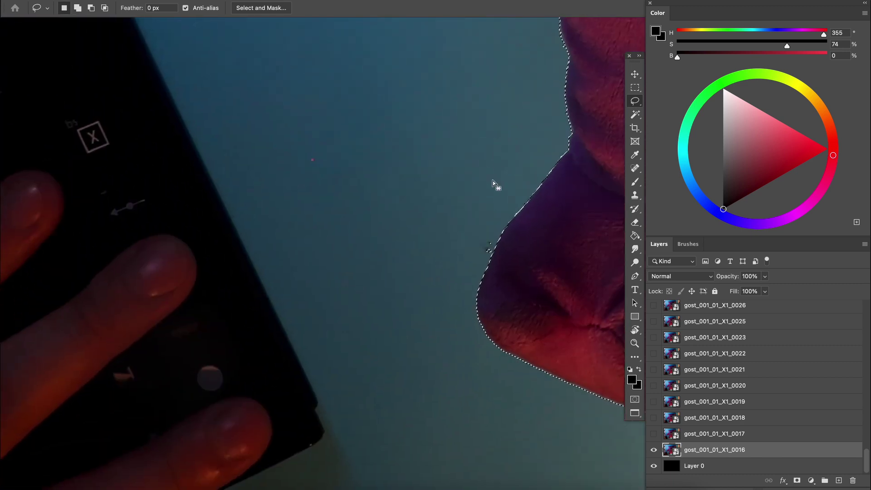
{"action": "left_click_drag", "start_coordinate": [494, 230], "coordinate": [468, 269]}
{"action": "left_click_drag", "start_coordinate": [461, 356], "coordinate": [517, 243]}
- Add the specks in the teal gap beneath the right arm to the selection with the Lasso
{"action": "left_click_drag", "start_coordinate": [382, 269], "coordinate": [493, 291]}
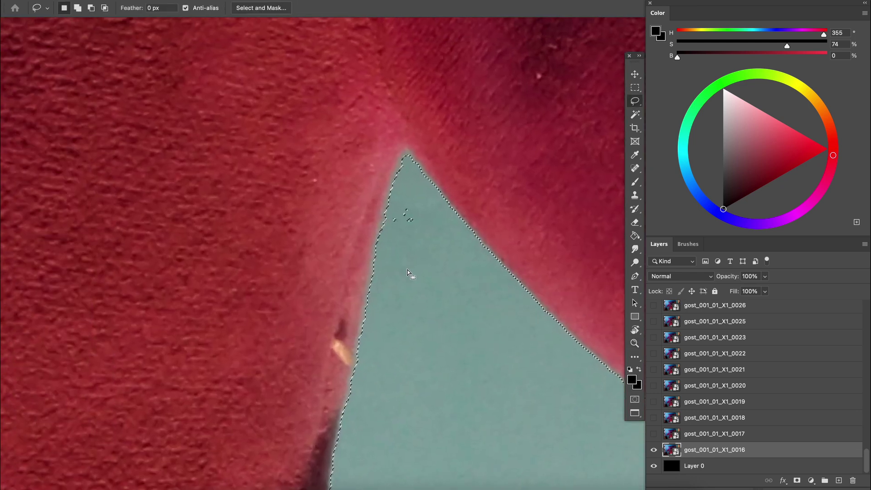
{"action": "left_click_drag", "start_coordinate": [421, 203], "coordinate": [422, 204]}
{"action": "left_click_drag", "start_coordinate": [413, 301], "coordinate": [261, 327]}
- Lasso the dark horizontal gap between the right arm and the masking tape into the selection
{"action": "key", "text": "z"}
{"action": "left_click_drag", "start_coordinate": [458, 277], "coordinate": [395, 287]}
{"action": "mouse_move", "coordinate": [537, 266]}
{"action": "left_mouse_down"}
{"action": "mouse_move", "coordinate": [570, 276]}
{"action": "mouse_move", "coordinate": [368, 358]}
{"action": "left_mouse_up"}
{"action": "left_click_drag", "start_coordinate": [369, 309], "coordinate": [378, 301]}
{"action": "key", "text": "l"}
{"action": "left_click_drag", "start_coordinate": [430, 172], "coordinate": [429, 172]}
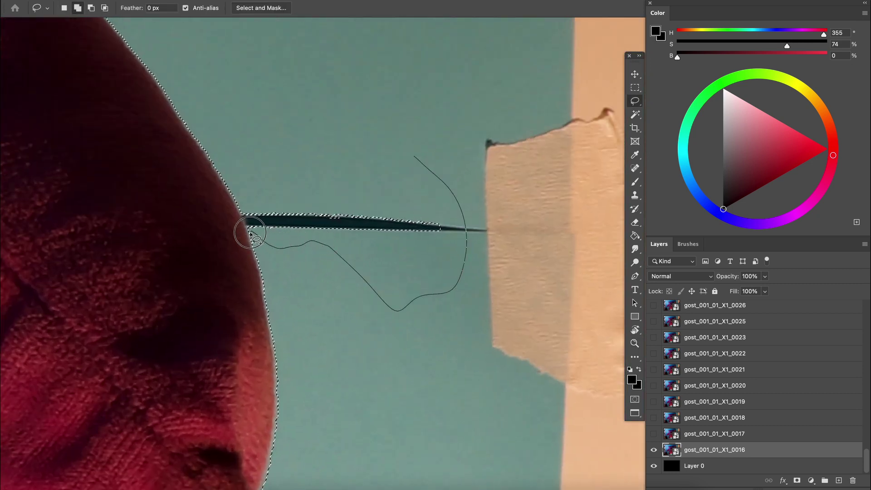
{"action": "left_click_drag", "start_coordinate": [489, 186], "coordinate": [488, 186]}
- Open Select and Mask for the finished background selection
{"action": "key", "text": "z"}
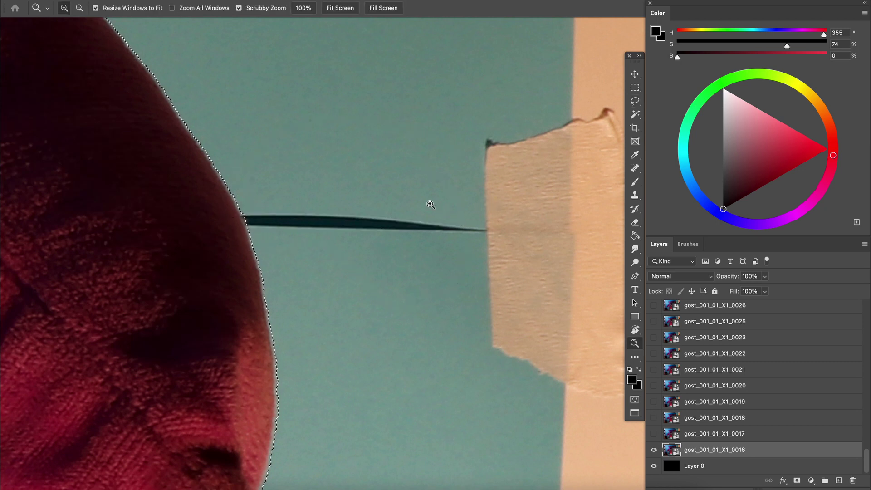
{"action": "left_click_drag", "start_coordinate": [575, 284], "coordinate": [417, 274]}
{"action": "key", "text": "w"}
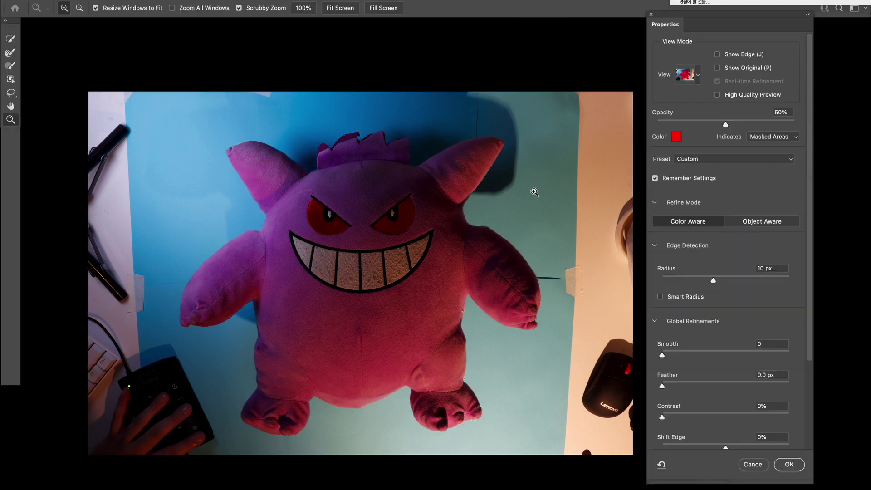
- Examine the mask overlay along the plush's ears, arms and legs for selection errors
{"action": "left_click_drag", "start_coordinate": [488, 156], "coordinate": [516, 195]}
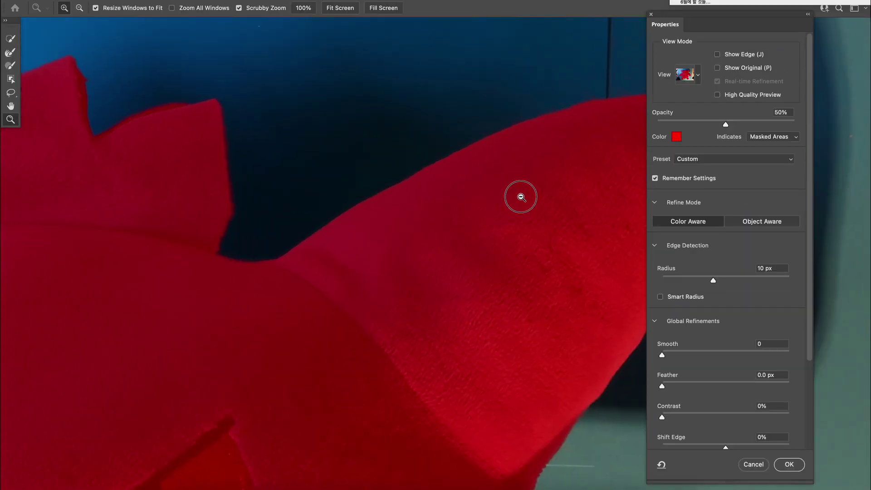
{"action": "left_click", "coordinate": [521, 197], "text": "alt"}
{"action": "left_click_drag", "start_coordinate": [535, 276], "coordinate": [493, 82]}
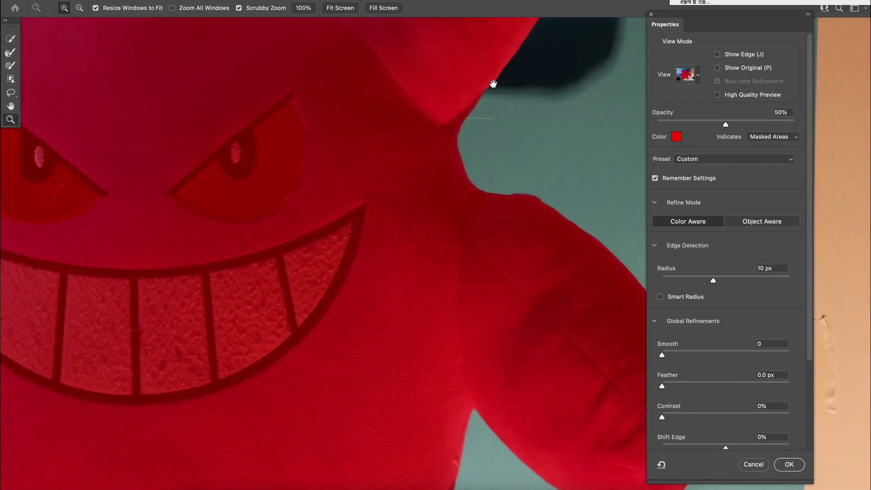
{"action": "left_click", "coordinate": [543, 210]}
{"action": "left_click_drag", "start_coordinate": [567, 258], "coordinate": [472, 59]}
{"action": "left_click_drag", "start_coordinate": [458, 284], "coordinate": [535, 64]}
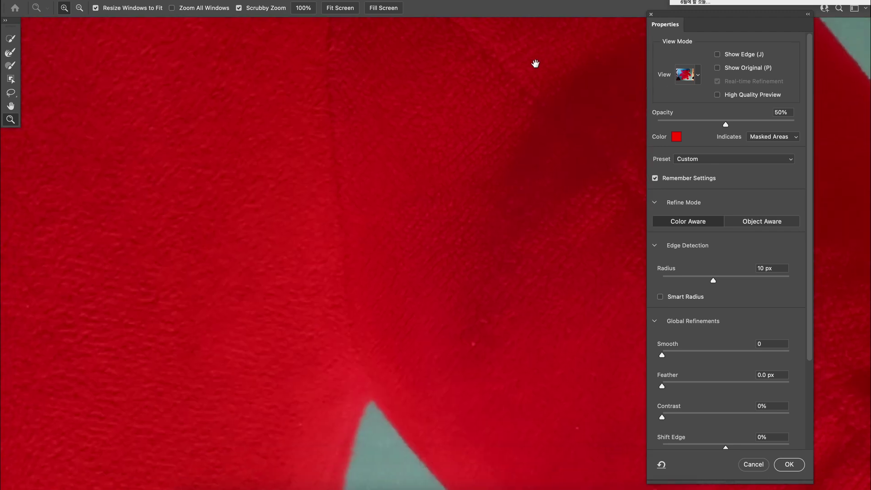
{"action": "left_click_drag", "start_coordinate": [381, 272], "coordinate": [454, 54]}
{"action": "left_click_drag", "start_coordinate": [453, 266], "coordinate": [377, 254]}
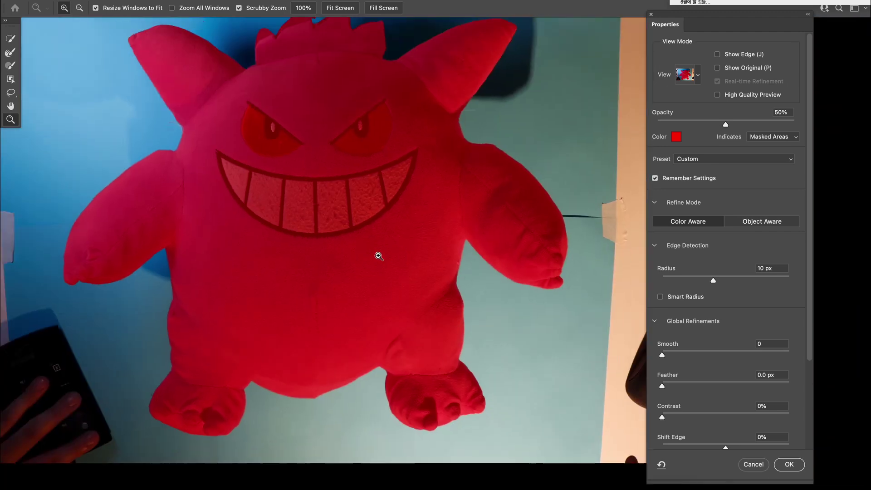
{"action": "left_click_drag", "start_coordinate": [408, 295], "coordinate": [445, 300]}
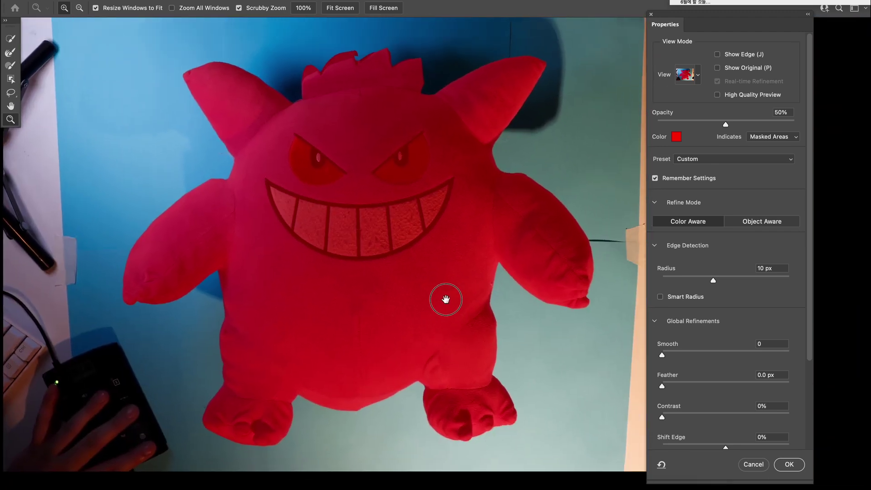
- Apply the refined selection and delete the background from layer gost_001_01_X1_0016
{"action": "left_click", "coordinate": [789, 465]}
{"action": "key", "text": "Delete"}
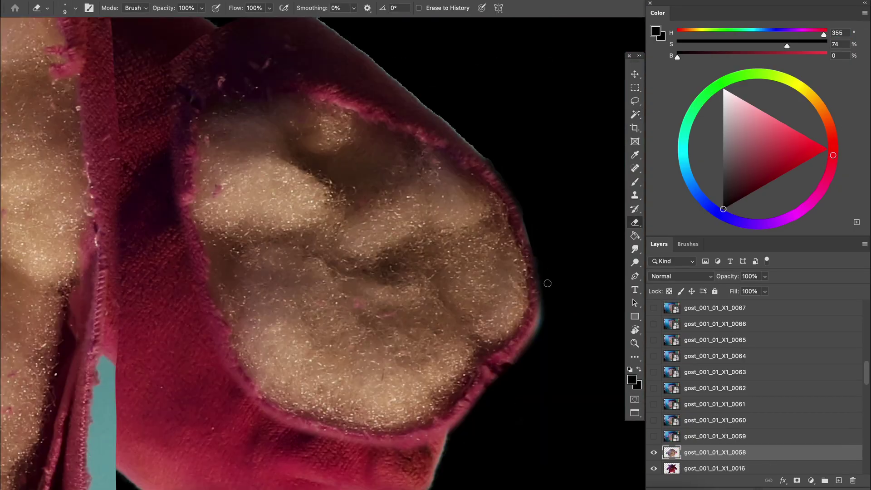
{"action": "scroll", "coordinate": [488, 257], "scroll_direction": "up", "scroll_amount": 3}
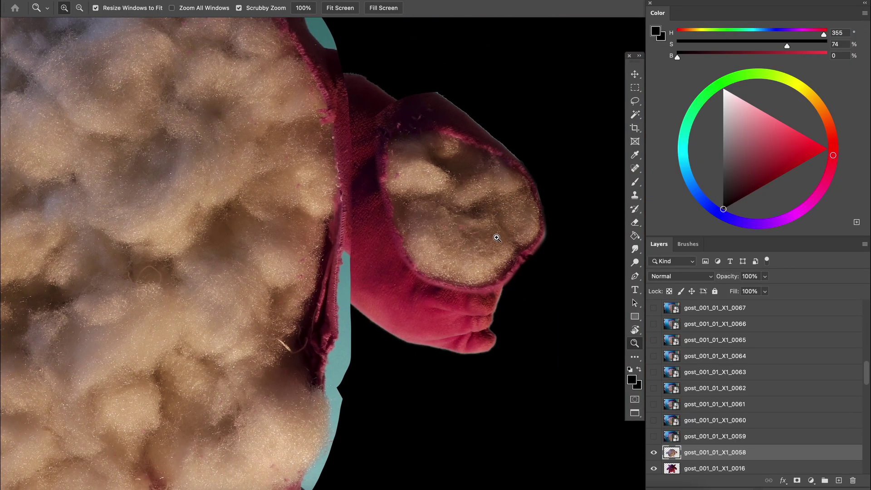
- Lasso the stuffed right arm section on layer gost_001_01_X1_0058 and fit it over the arm of the layer below
{"action": "left_click_drag", "start_coordinate": [497, 238], "coordinate": [508, 244]}
{"action": "key", "text": "l"}
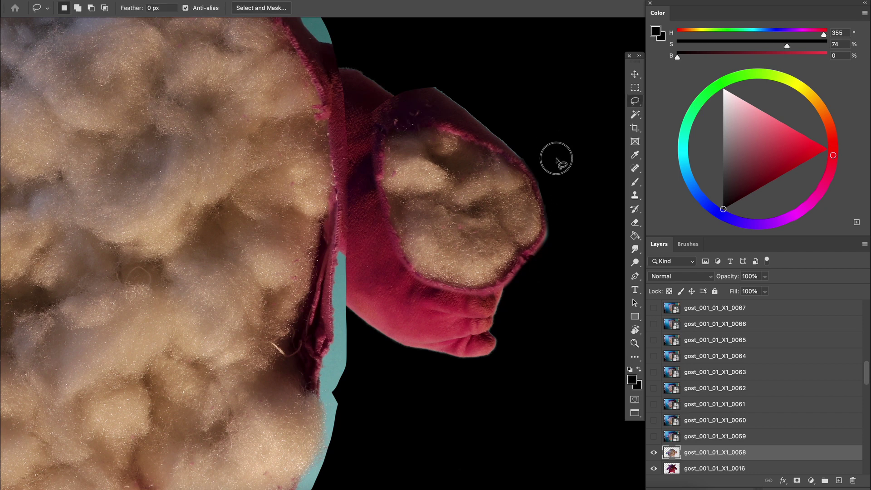
{"action": "left_click_drag", "start_coordinate": [418, 32], "coordinate": [507, 26]}
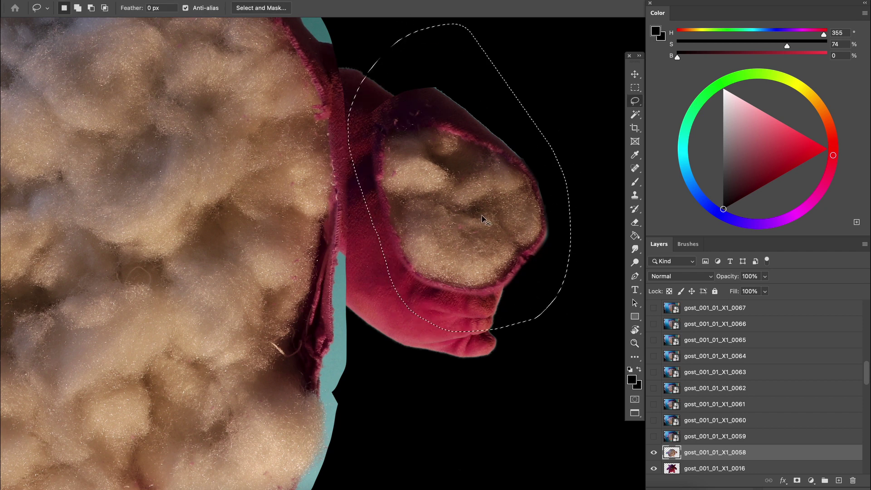
{"action": "left_click_drag", "start_coordinate": [484, 219], "coordinate": [480, 239]}
{"action": "mouse_move", "coordinate": [478, 236]}
{"action": "left_mouse_down"}
{"action": "mouse_move", "coordinate": [454, 258]}
{"action": "mouse_move", "coordinate": [422, 235]}
{"action": "mouse_move", "coordinate": [447, 256]}
{"action": "left_mouse_up"}
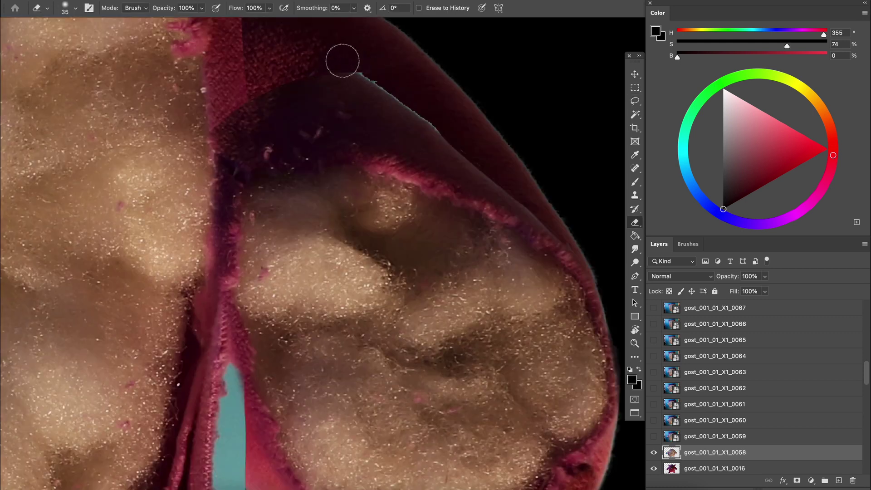
- Erase the dark fabric edge above the right arm's stuffing with a 35 to 50 px eraser to blend it
{"action": "left_click_drag", "start_coordinate": [343, 61], "coordinate": [383, 94]}
{"action": "left_click_drag", "start_coordinate": [332, 85], "coordinate": [509, 193]}
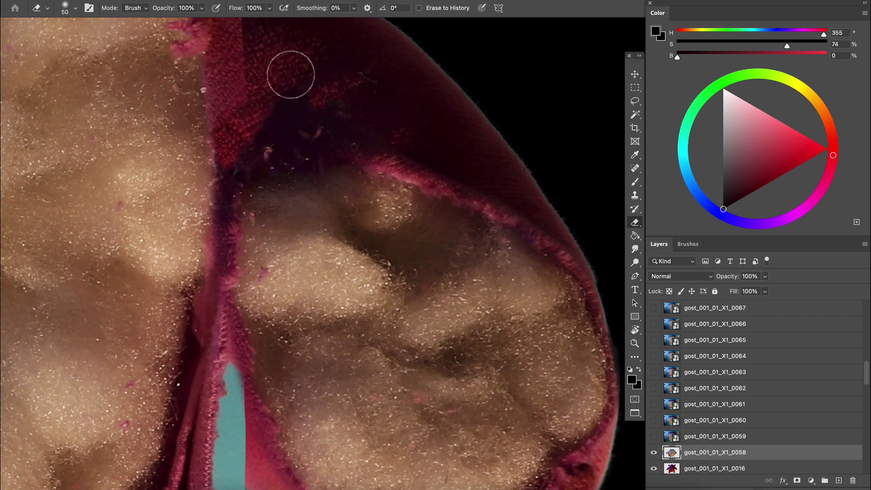
{"action": "left_click_drag", "start_coordinate": [264, 107], "coordinate": [265, 142]}
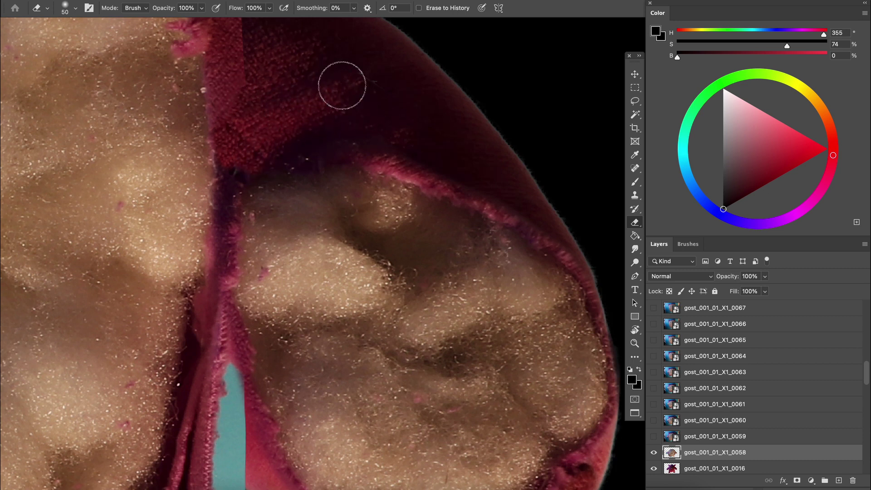
- Erase the teal background in the gap between the torso and the right arm with the 50 px eraser
{"action": "scroll", "coordinate": [279, 130], "scroll_direction": "down", "scroll_amount": 5}
{"action": "key", "text": "w"}
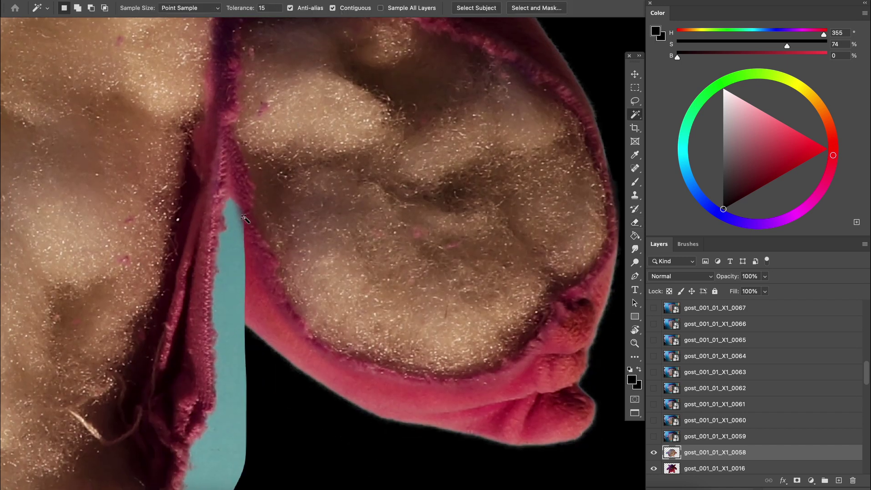
{"action": "key", "text": "e"}
{"action": "mouse_move", "coordinate": [244, 223]}
{"action": "left_mouse_down"}
{"action": "mouse_move", "coordinate": [256, 349]}
{"action": "mouse_move", "coordinate": [238, 209]}
{"action": "mouse_move", "coordinate": [231, 324]}
{"action": "mouse_move", "coordinate": [227, 236]}
{"action": "mouse_move", "coordinate": [223, 340]}
{"action": "left_mouse_up"}
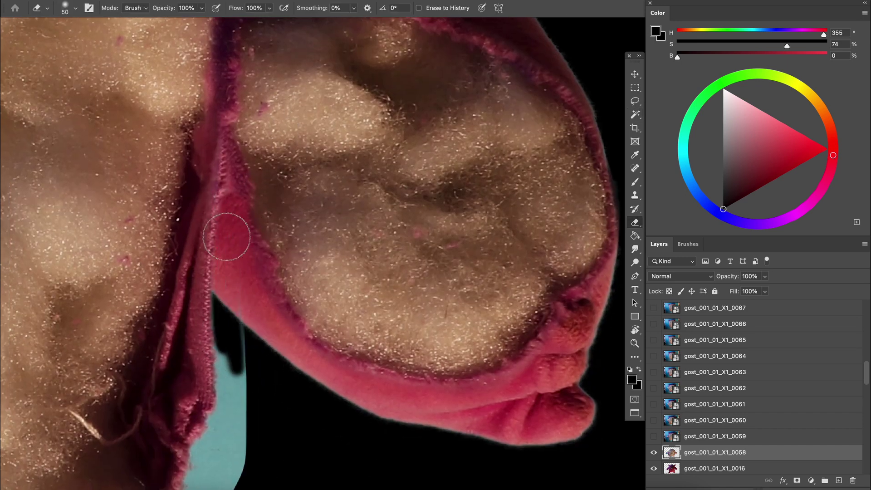
{"action": "scroll", "coordinate": [261, 278], "scroll_direction": "down", "scroll_amount": 4}
{"action": "mouse_move", "coordinate": [250, 171]}
{"action": "left_mouse_down"}
{"action": "mouse_move", "coordinate": [267, 302]}
{"action": "mouse_move", "coordinate": [241, 276]}
{"action": "mouse_move", "coordinate": [247, 257]}
{"action": "mouse_move", "coordinate": [235, 288]}
{"action": "left_mouse_up"}
- Select the remaining teal strip beside the torso with the Magic Wand at tolerance 15 and delete it
{"action": "key", "text": "w"}
{"action": "left_click", "coordinate": [251, 364]}
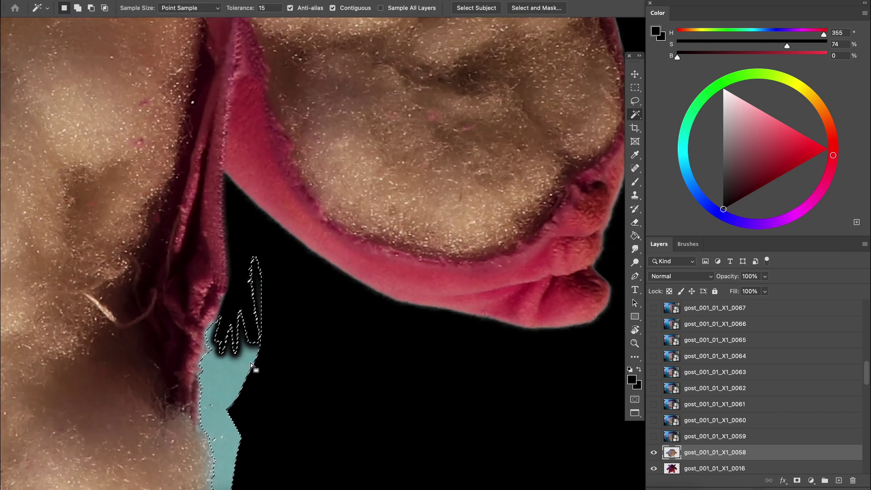
{"action": "key", "text": "Delete"}
{"action": "key", "text": "ctrl+d"}
{"action": "key", "text": "e"}
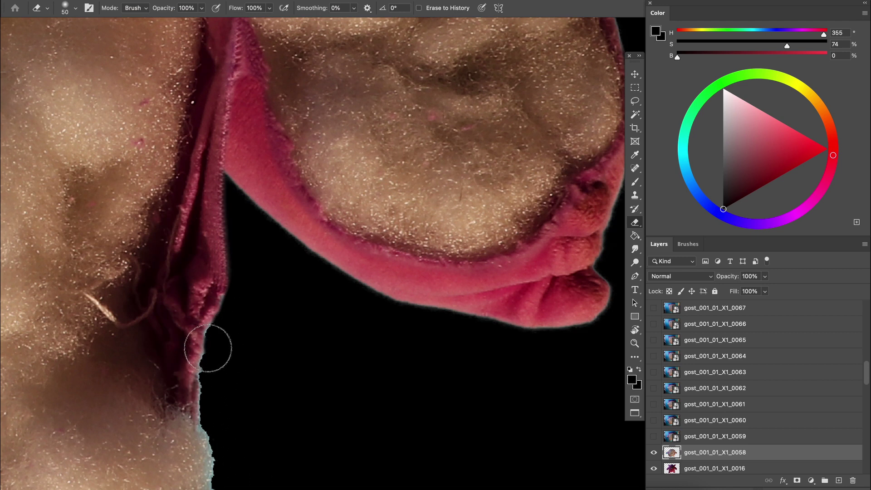
- Delete the teal background areas around the right foot and under the torso using Magic Wand selections
{"action": "key", "text": "z"}
{"action": "left_click_drag", "start_coordinate": [350, 316], "coordinate": [477, 113]}
{"action": "left_click_drag", "start_coordinate": [380, 229], "coordinate": [426, 247]}
{"action": "key", "text": "w"}
{"action": "key", "text": "Delete"}
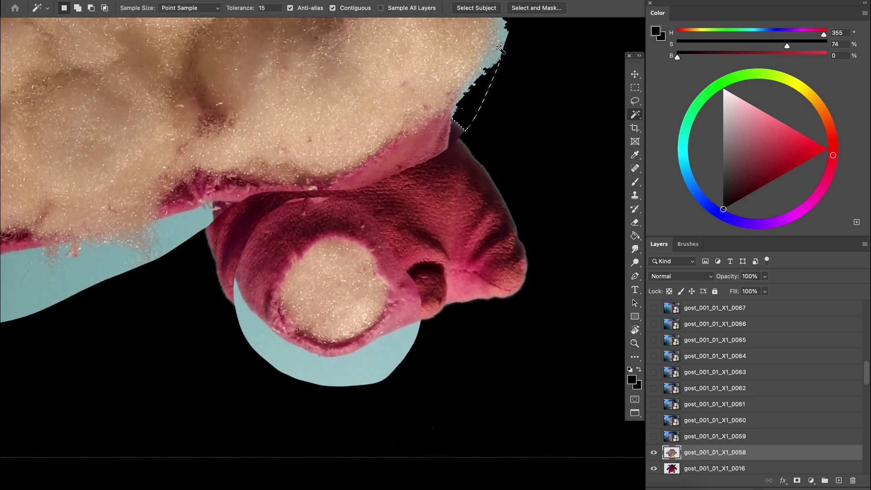
{"action": "left_click", "coordinate": [196, 213]}
{"action": "key", "text": "Delete"}
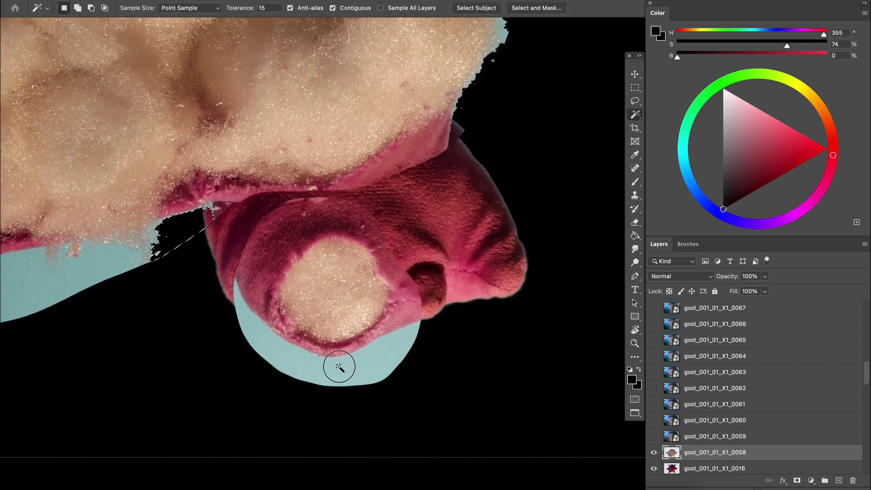
{"action": "left_click", "coordinate": [339, 367]}
{"action": "key", "text": "Delete"}
{"action": "left_click", "coordinate": [111, 265]}
{"action": "key", "text": "Delete"}
- Lasso the round stuffed section of the right foot and move it down to match the foot below
{"action": "key", "text": "l"}
{"action": "left_click_drag", "start_coordinate": [418, 220], "coordinate": [470, 286]}
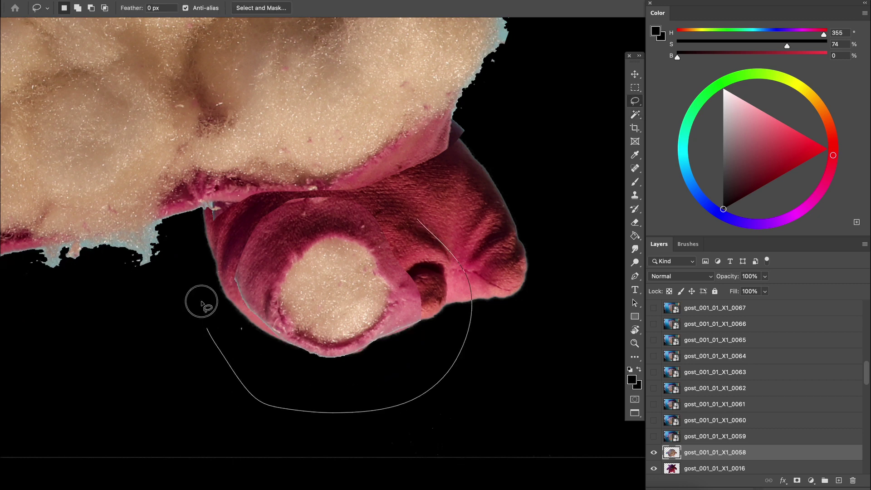
{"action": "left_click_drag", "start_coordinate": [329, 197], "coordinate": [331, 196]}
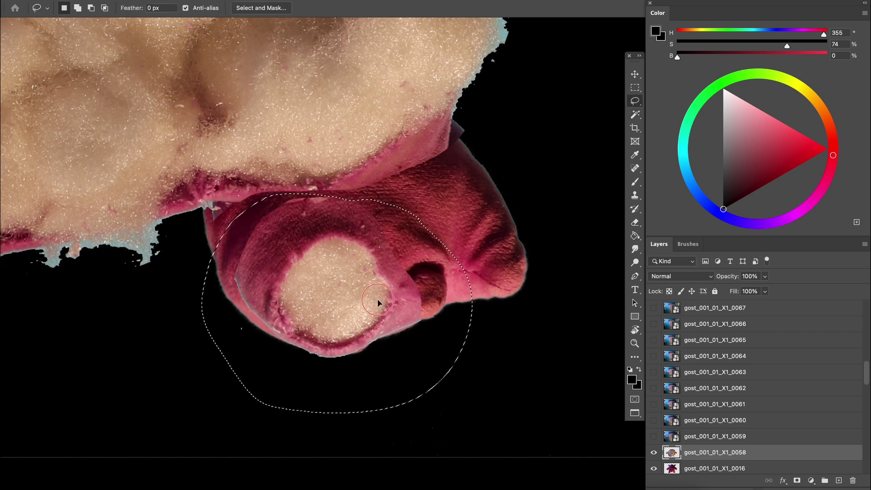
{"action": "mouse_move", "coordinate": [369, 239]}
{"action": "left_mouse_down"}
{"action": "mouse_move", "coordinate": [388, 416]}
{"action": "mouse_move", "coordinate": [372, 277]}
{"action": "mouse_move", "coordinate": [373, 303]}
{"action": "left_mouse_up"}
- Erase the fabric edge around the right foot's stuffing with an 80 px eraser to blend it into the foot below
{"action": "key", "text": "e"}
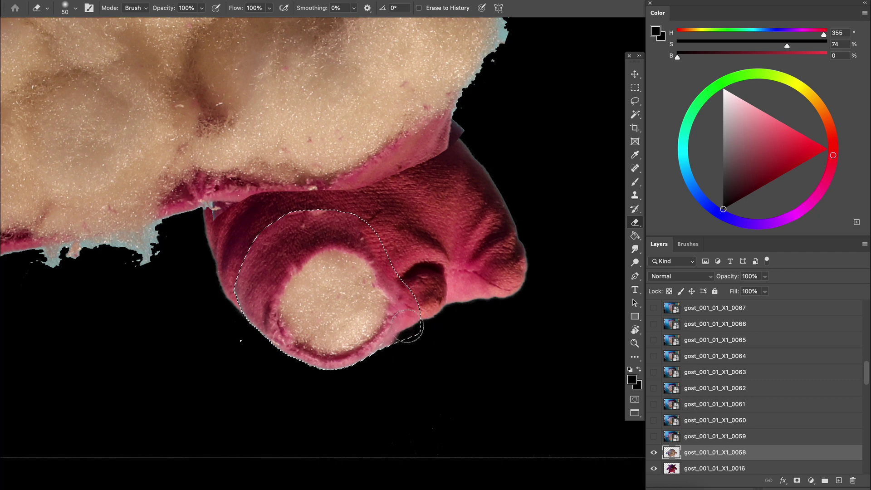
{"action": "key", "text": "bracketleft"}
{"action": "key", "text": "bracketleft"}
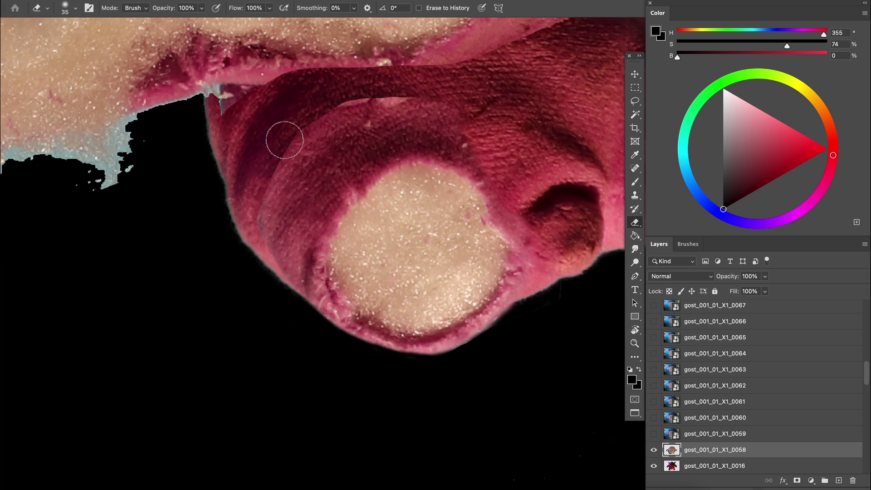
{"action": "key", "text": "bracketright"}
{"action": "key", "text": "bracketright"}
{"action": "key", "text": "bracketright"}
{"action": "key", "text": "bracketright"}
{"action": "key", "text": "bracketright"}
{"action": "left_click_drag", "start_coordinate": [325, 101], "coordinate": [266, 268]}
{"action": "mouse_move", "coordinate": [342, 106]}
{"action": "left_mouse_down"}
{"action": "mouse_move", "coordinate": [499, 109]}
{"action": "mouse_move", "coordinate": [303, 123]}
{"action": "mouse_move", "coordinate": [245, 177]}
{"action": "left_mouse_up"}
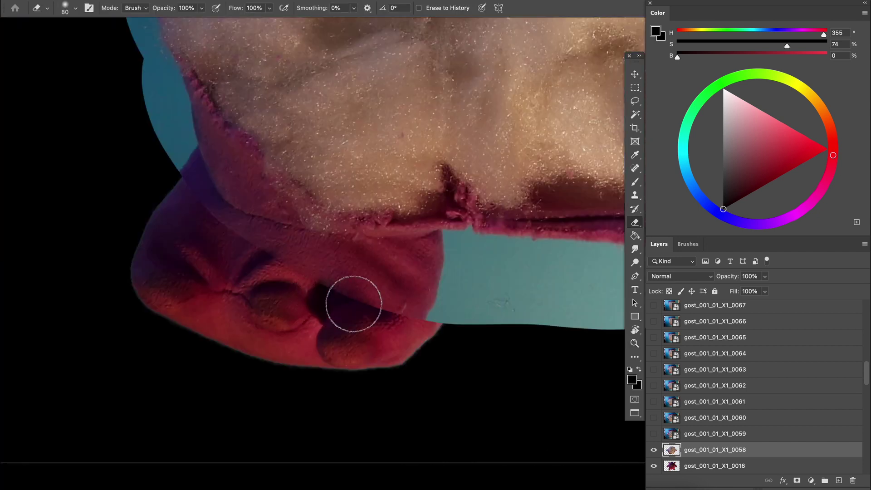
- Erase the overlapping fabric and teal background around the left foot with the 80 px eraser
{"action": "left_click_drag", "start_coordinate": [353, 301], "coordinate": [499, 316]}
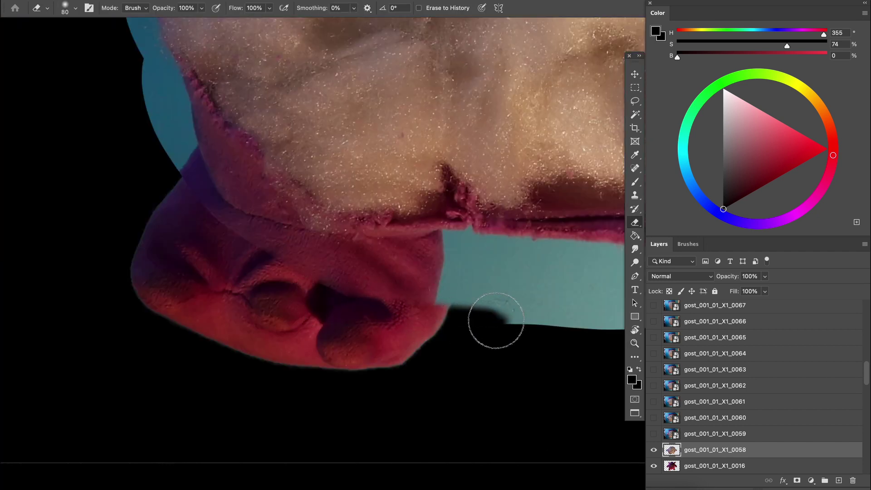
{"action": "mouse_move", "coordinate": [344, 298]}
{"action": "left_mouse_down"}
{"action": "mouse_move", "coordinate": [502, 301]}
{"action": "mouse_move", "coordinate": [494, 278]}
{"action": "mouse_move", "coordinate": [436, 253]}
{"action": "mouse_move", "coordinate": [450, 247]}
{"action": "mouse_move", "coordinate": [408, 255]}
{"action": "left_mouse_up"}
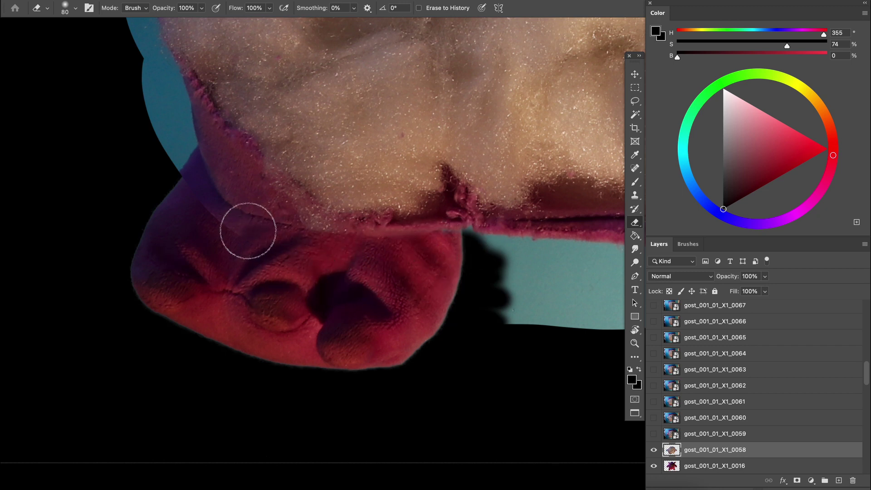
{"action": "mouse_move", "coordinate": [195, 190]}
{"action": "left_mouse_down"}
{"action": "mouse_move", "coordinate": [218, 219]}
{"action": "mouse_move", "coordinate": [189, 156]}
{"action": "mouse_move", "coordinate": [200, 184]}
{"action": "mouse_move", "coordinate": [179, 93]}
{"action": "mouse_move", "coordinate": [185, 130]}
{"action": "mouse_move", "coordinate": [152, 88]}
{"action": "mouse_move", "coordinate": [148, 123]}
{"action": "left_mouse_up"}
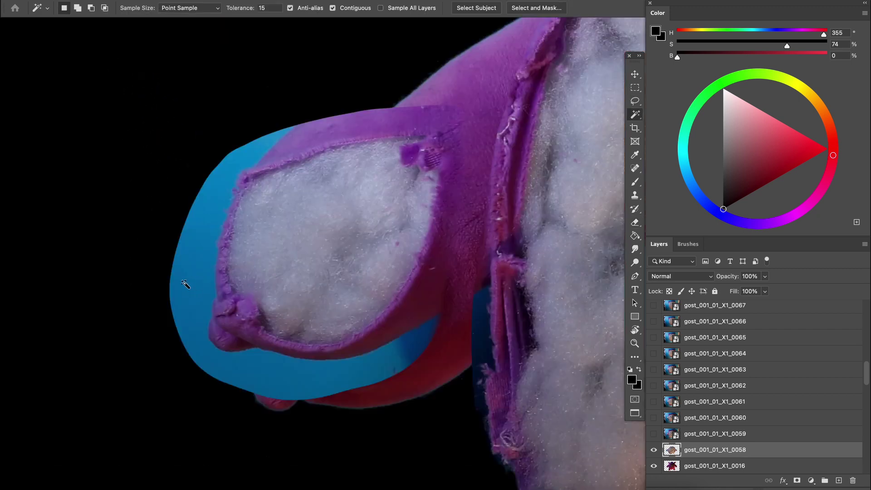
- Delete the blue background patches around the stuffed left arm using Magic Wand selections at tolerance 15
{"action": "left_click", "coordinate": [187, 284]}
{"action": "key", "text": "Delete"}
{"action": "left_click", "coordinate": [213, 200]}
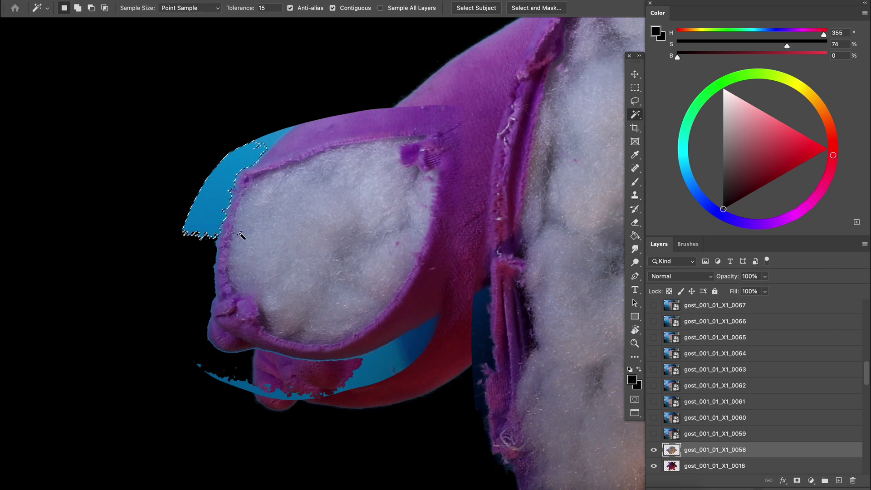
{"action": "key", "text": "Delete"}
{"action": "left_click", "coordinate": [383, 364]}
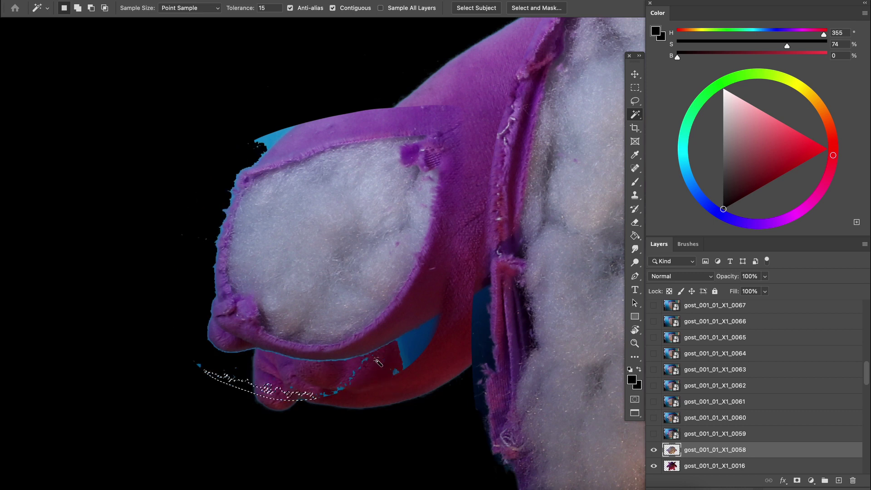
{"action": "key", "text": "Delete"}
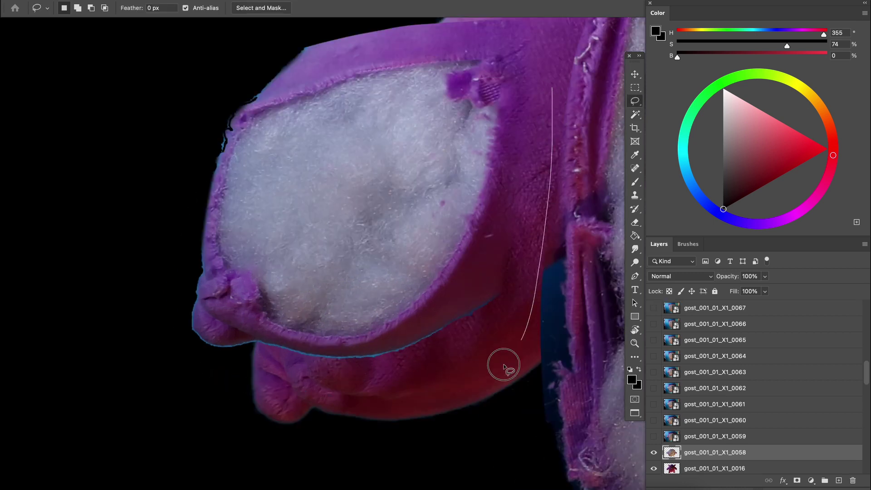
- Lasso the stuffed left arm section, fit it over the arm below, and keep it selected for cleanup
{"action": "mouse_move", "coordinate": [503, 365]}
{"action": "left_mouse_down"}
{"action": "mouse_move", "coordinate": [109, 242]}
{"action": "mouse_move", "coordinate": [481, 2]}
{"action": "left_mouse_up"}
{"action": "left_click_drag", "start_coordinate": [536, 114], "coordinate": [536, 119]}
{"action": "mouse_move", "coordinate": [435, 262]}
{"action": "left_mouse_down"}
{"action": "mouse_move", "coordinate": [455, 309]}
{"action": "mouse_move", "coordinate": [494, 336]}
{"action": "left_mouse_up"}
{"action": "left_click_drag", "start_coordinate": [491, 328], "coordinate": [494, 332]}
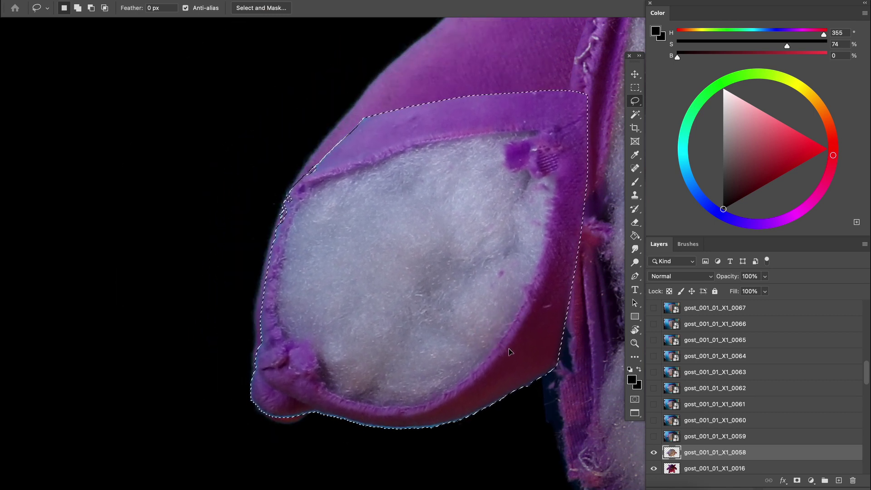
{"action": "left_click", "coordinate": [585, 301]}
{"action": "left_click_drag", "start_coordinate": [547, 269], "coordinate": [502, 253]}
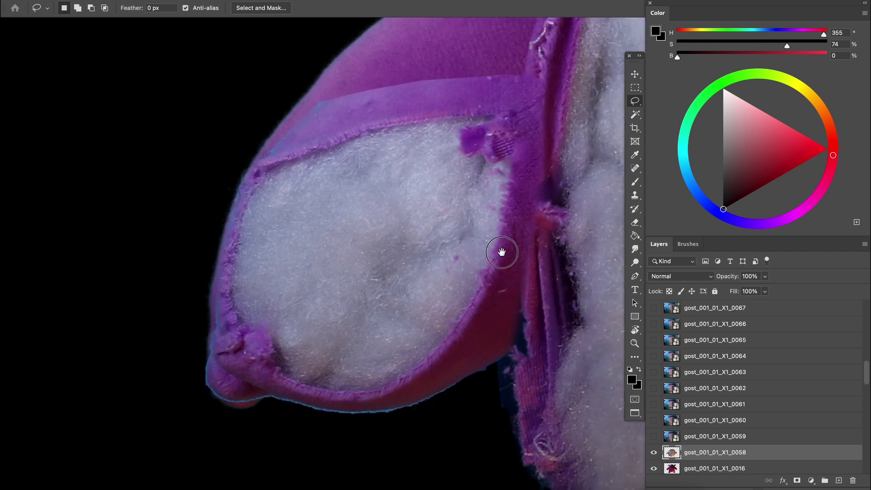
{"action": "key", "text": "ctrl+shift+d"}
- Erase the inner and lower fabric edges of the selected left arm section with a 35 to 50 px eraser
{"action": "key", "text": "e"}
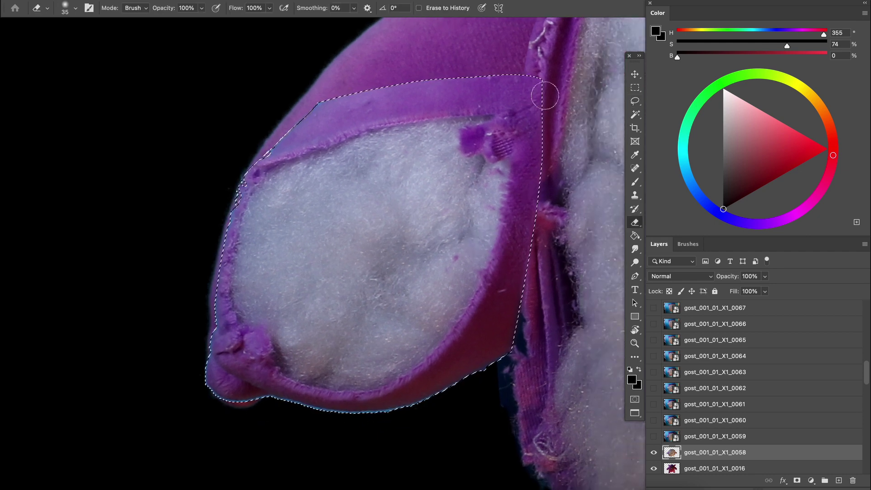
{"action": "mouse_move", "coordinate": [534, 98]}
{"action": "left_mouse_down"}
{"action": "mouse_move", "coordinate": [524, 259]}
{"action": "mouse_move", "coordinate": [526, 79]}
{"action": "mouse_move", "coordinate": [510, 299]}
{"action": "mouse_move", "coordinate": [526, 227]}
{"action": "mouse_move", "coordinate": [521, 271]}
{"action": "mouse_move", "coordinate": [466, 412]}
{"action": "left_mouse_up"}
{"action": "key", "text": "bracketright"}
{"action": "key", "text": "bracketright"}
{"action": "key", "text": "bracketright"}
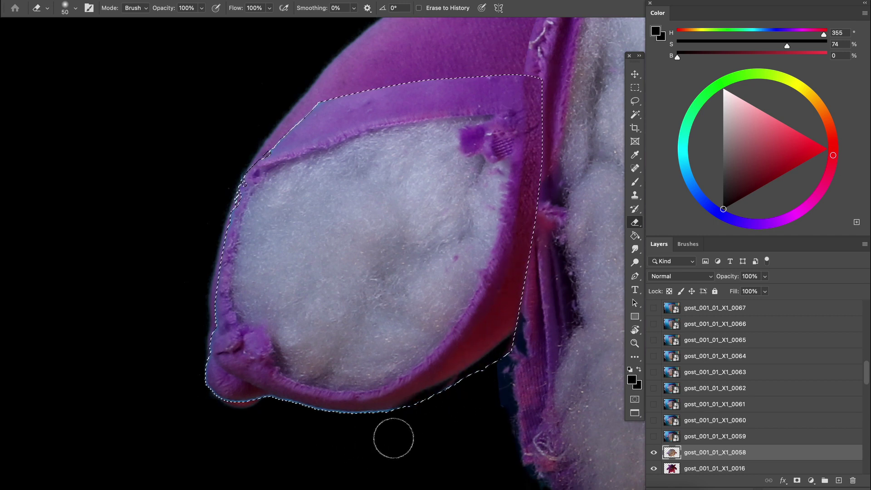
{"action": "mouse_move", "coordinate": [446, 398]}
{"action": "left_mouse_down"}
{"action": "mouse_move", "coordinate": [277, 408]}
{"action": "mouse_move", "coordinate": [292, 399]}
{"action": "left_mouse_up"}
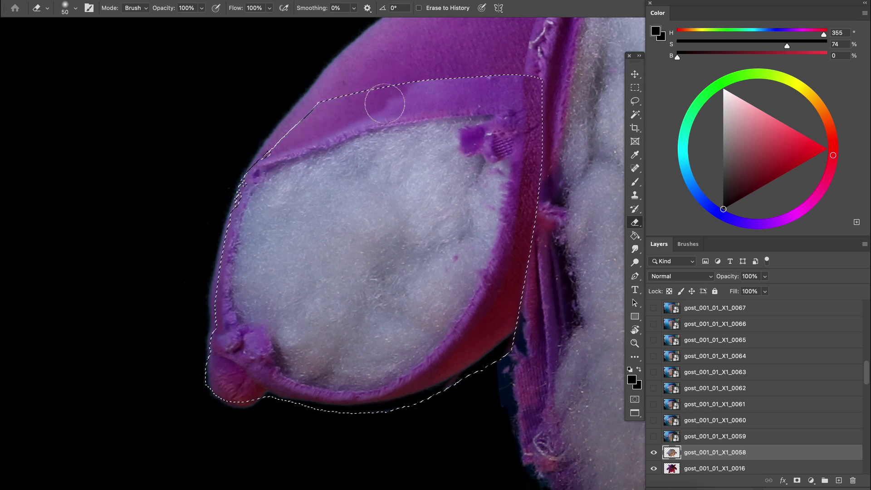
- Erase the fabric above the left arm's stuffing to blend its upper edge, and clear the selection
{"action": "mouse_move", "coordinate": [385, 103]}
{"action": "left_mouse_down"}
{"action": "mouse_move", "coordinate": [448, 78]}
{"action": "mouse_move", "coordinate": [366, 99]}
{"action": "mouse_move", "coordinate": [376, 83]}
{"action": "mouse_move", "coordinate": [528, 66]}
{"action": "mouse_move", "coordinate": [495, 81]}
{"action": "mouse_move", "coordinate": [375, 96]}
{"action": "mouse_move", "coordinate": [538, 81]}
{"action": "left_mouse_up"}
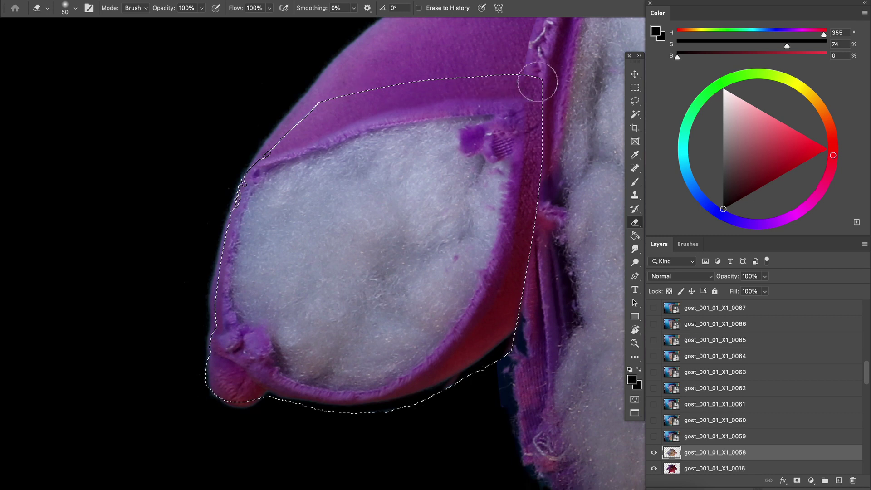
{"action": "mouse_move", "coordinate": [462, 102]}
{"action": "left_mouse_down"}
{"action": "mouse_move", "coordinate": [346, 121]}
{"action": "mouse_move", "coordinate": [448, 96]}
{"action": "mouse_move", "coordinate": [374, 117]}
{"action": "mouse_move", "coordinate": [519, 100]}
{"action": "mouse_move", "coordinate": [432, 100]}
{"action": "left_mouse_up"}
{"action": "left_click_drag", "start_coordinate": [528, 118], "coordinate": [522, 89]}
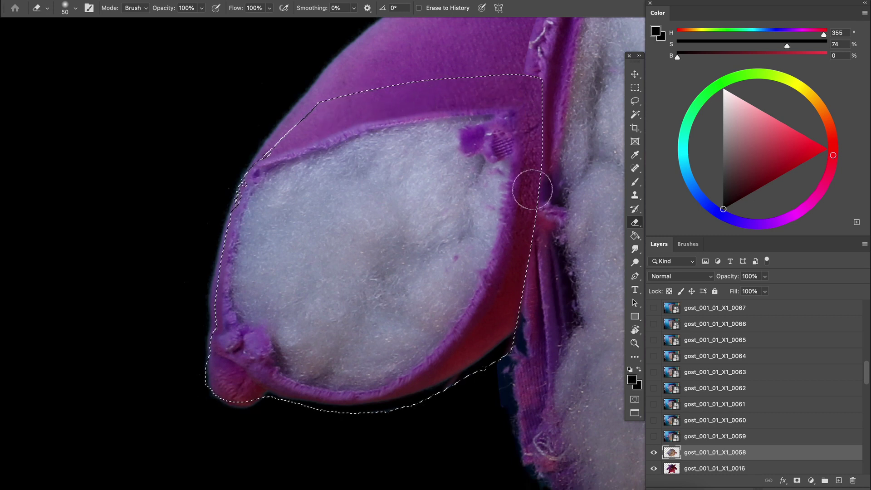
{"action": "key", "text": "bracketright"}
{"action": "key", "text": "bracketright"}
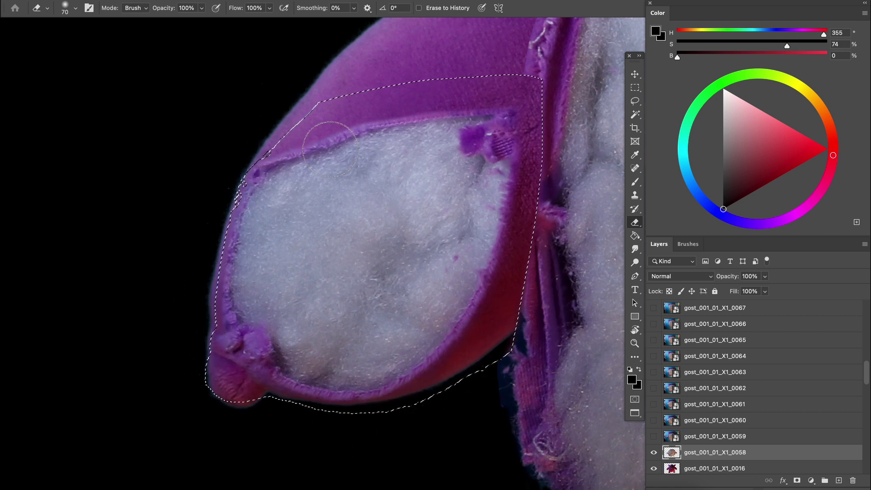
{"action": "key", "text": "m"}
{"action": "key", "text": "ctrl+d"}
{"action": "key", "text": "z"}
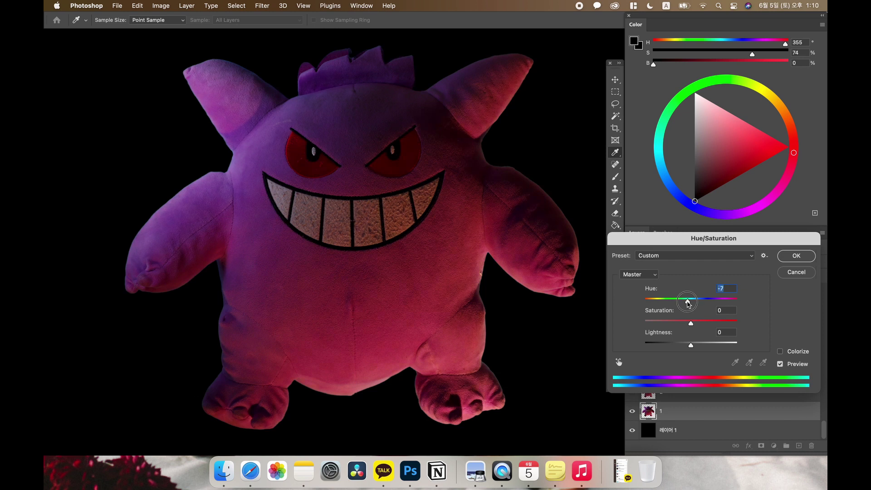
- Lower the hue of layer 1 with a Hue/Saturation adjustment
{"action": "left_click_drag", "start_coordinate": [674, 303], "coordinate": [643, 305]}
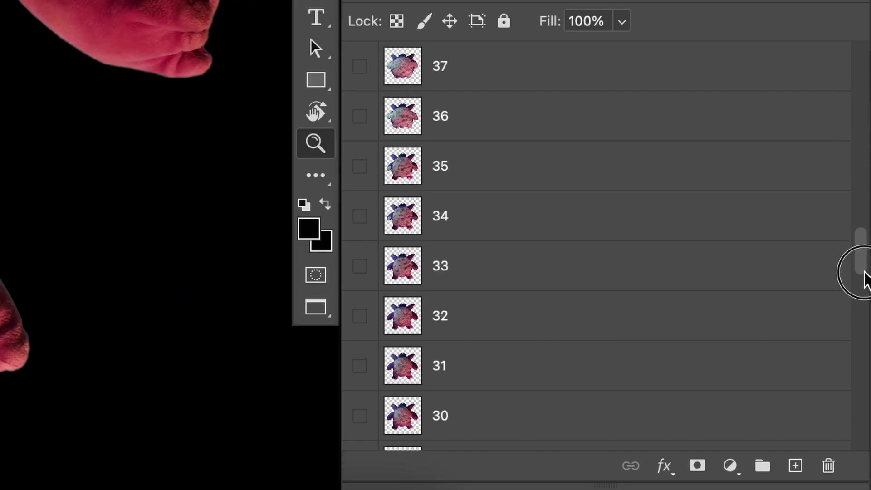
- Make all the hidden frame layers from 2 up to 68 visible
{"action": "left_click_drag", "start_coordinate": [865, 279], "coordinate": [858, 462]}
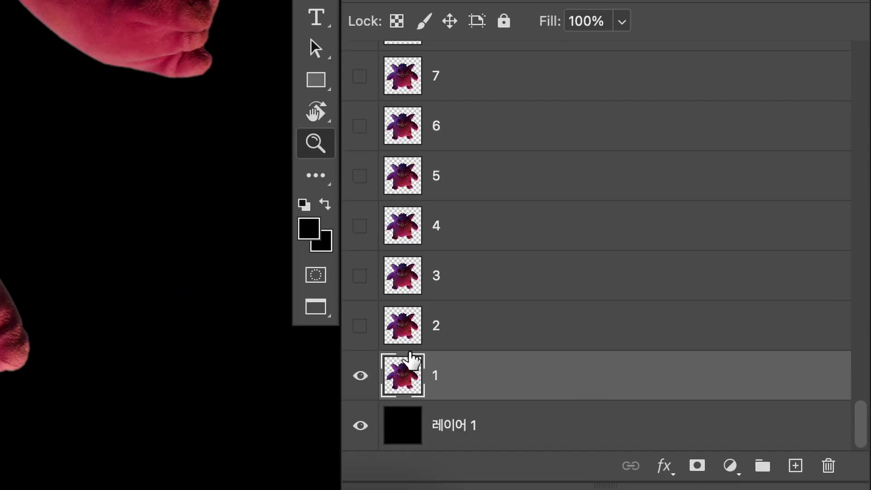
{"action": "left_click_drag", "start_coordinate": [367, 333], "coordinate": [365, 22]}
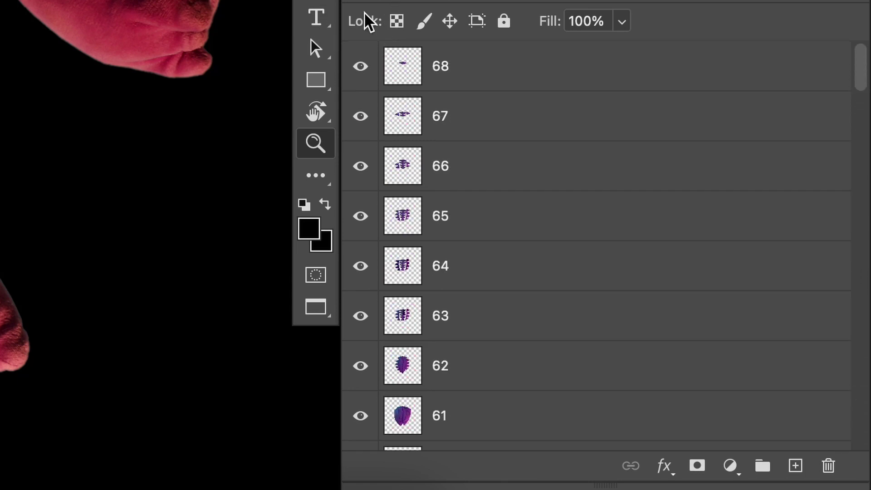
- Export all layers to separate JPEG files at quality 12 with the file name prefix left empty
{"action": "left_click", "coordinate": [217, 18]}
{"action": "mouse_move", "coordinate": [305, 177]}
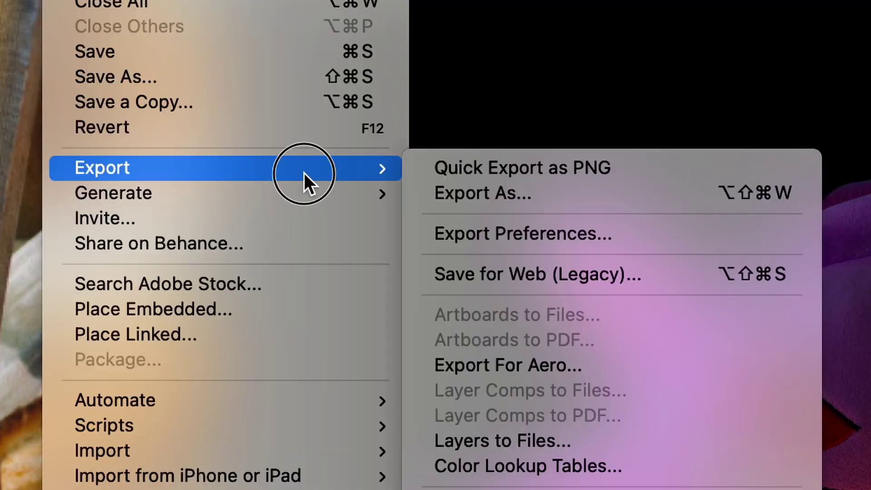
{"action": "left_click", "coordinate": [583, 297]}
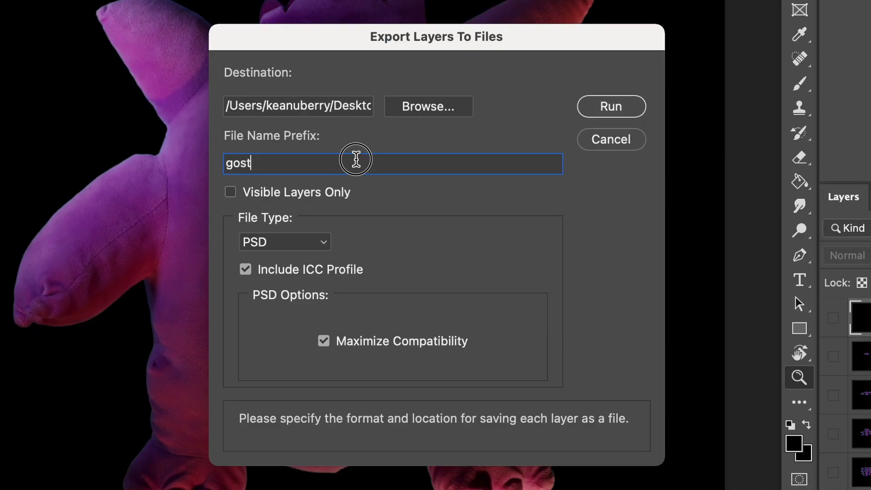
{"action": "key", "text": "BackSpace"}
{"action": "key", "text": "BackSpace"}
{"action": "key", "text": "BackSpace"}
{"action": "key", "text": "BackSpace"}
{"action": "left_click", "coordinate": [285, 242]}
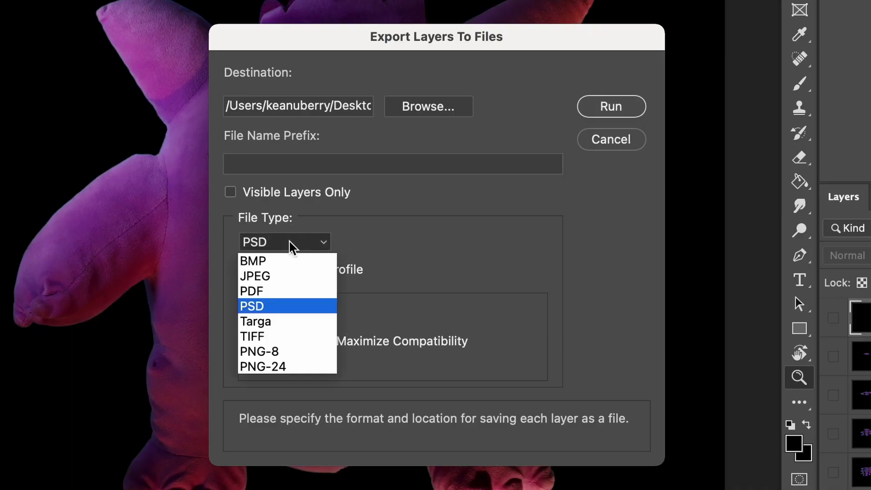
{"action": "left_click", "coordinate": [288, 277]}
{"action": "left_click_drag", "start_coordinate": [445, 340], "coordinate": [457, 340]}
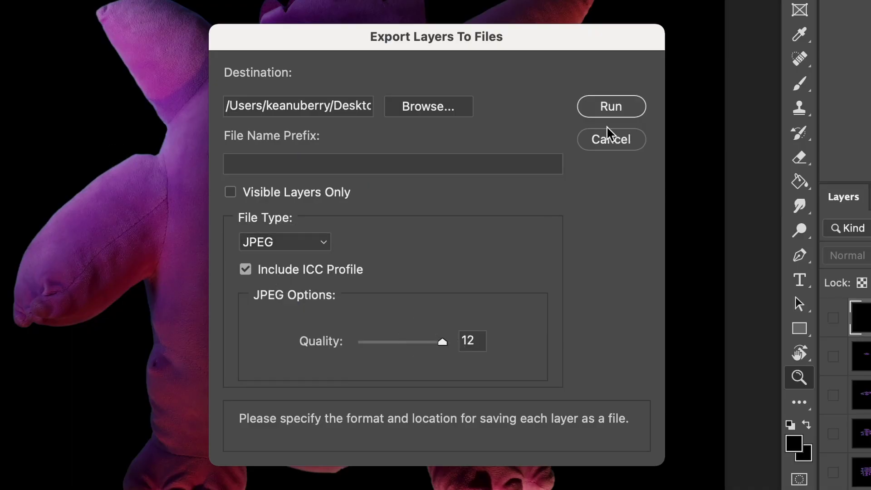
{"action": "left_click", "coordinate": [614, 114]}
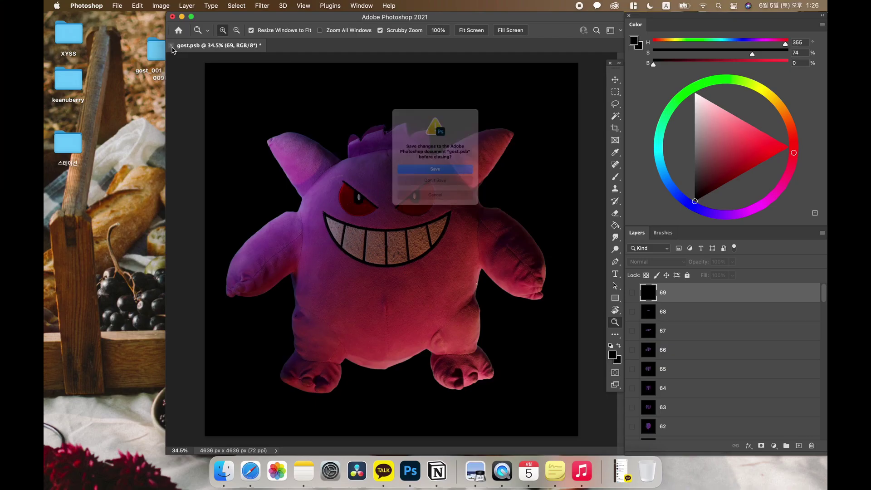
- Add the white Arial Black text XYSS at 1000 pt and move it to the middle of the canvas
{"action": "left_click", "coordinate": [457, 213]}
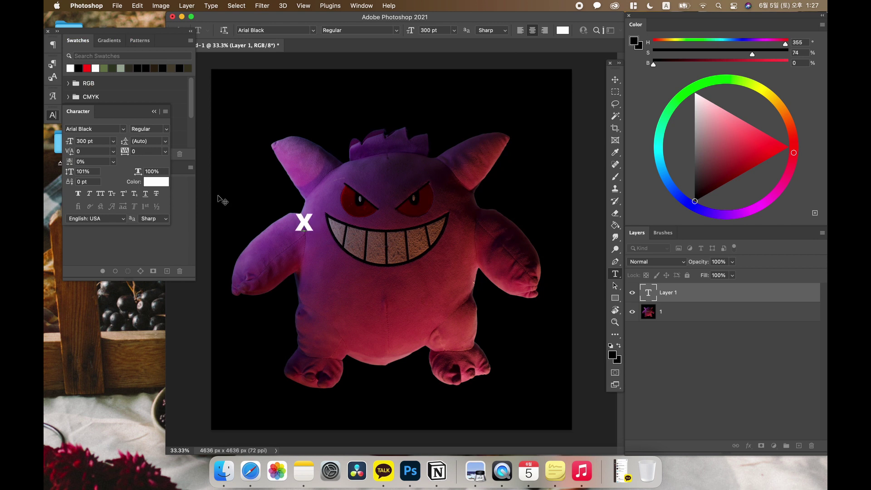
{"action": "type", "text": "SS"}
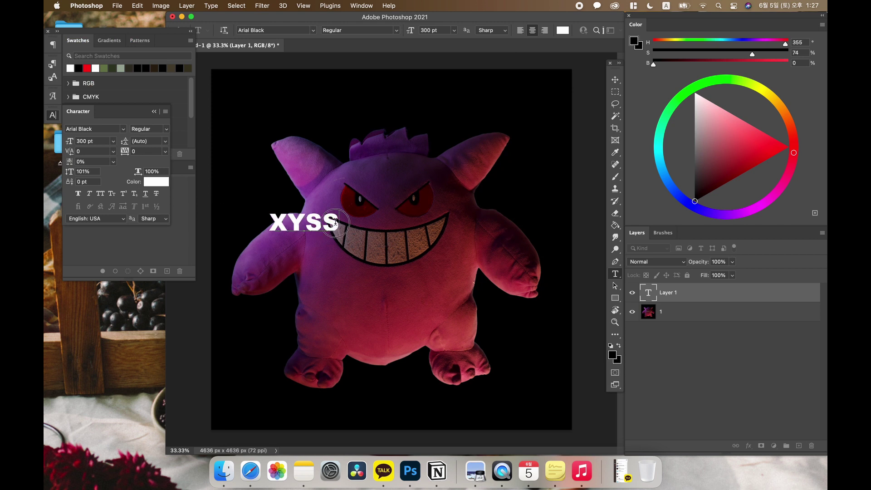
{"action": "left_click_drag", "start_coordinate": [336, 222], "coordinate": [255, 217]}
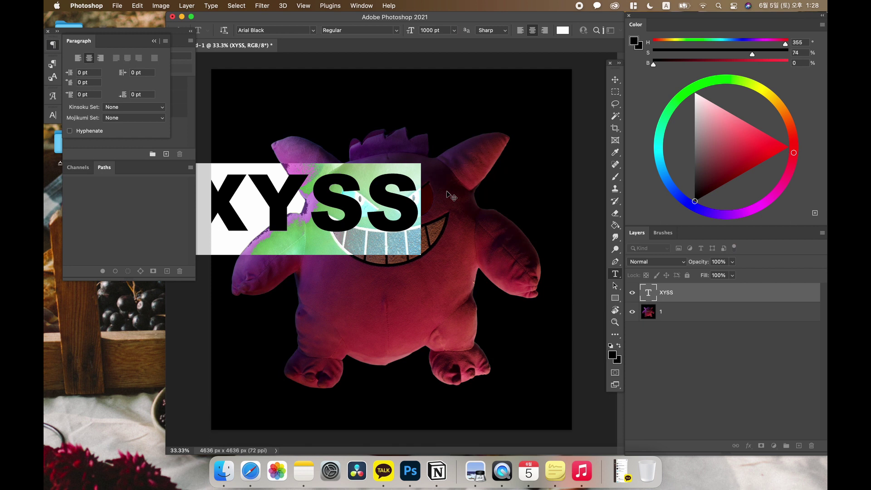
{"action": "left_click", "coordinate": [415, 274]}
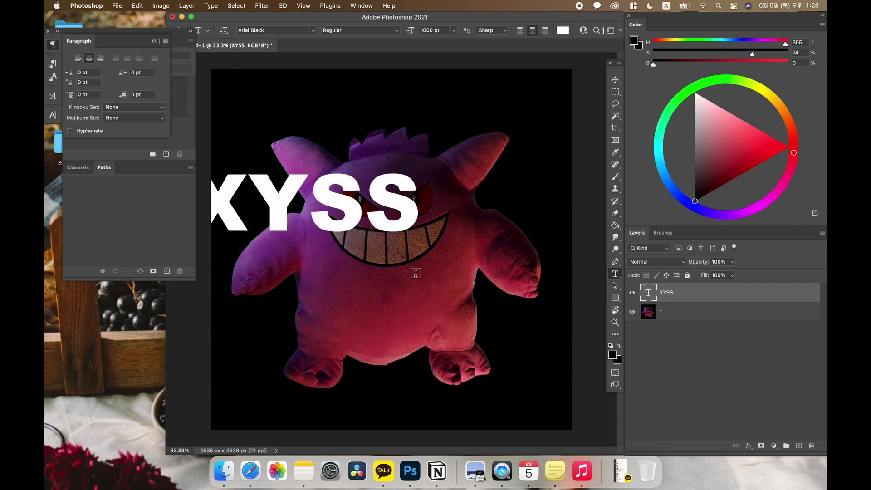
{"action": "key", "text": "v"}
{"action": "mouse_move", "coordinate": [397, 224]}
{"action": "left_mouse_down"}
{"action": "mouse_move", "coordinate": [490, 243]}
{"action": "mouse_move", "coordinate": [485, 273]}
{"action": "left_mouse_up"}
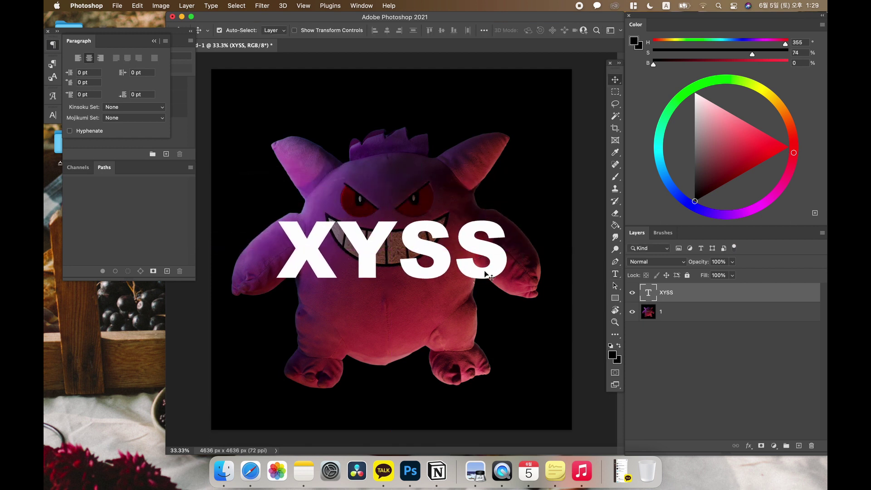
- Add a black-filled layer beneath the XYSS text, and move layer 1 above the text as a clipping mask
{"action": "key", "text": "g"}
{"action": "left_click", "coordinate": [800, 446], "text": "super"}
{"action": "left_click", "coordinate": [517, 333]}
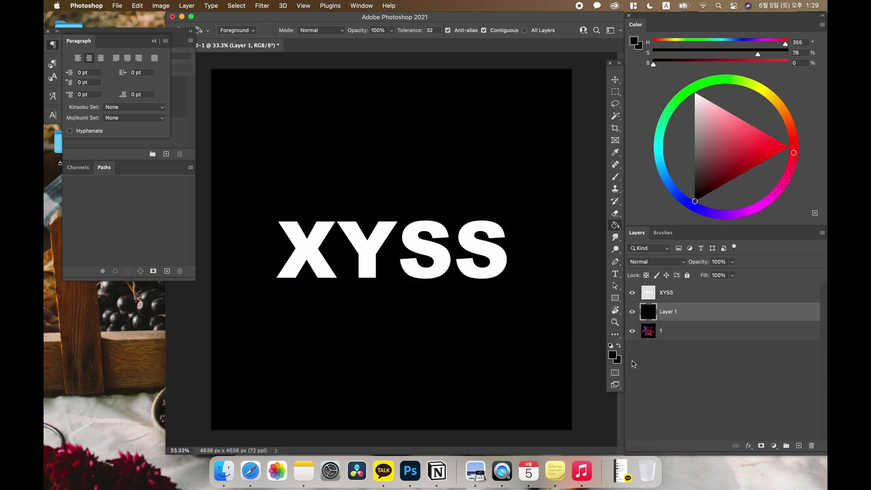
{"action": "left_click_drag", "start_coordinate": [666, 333], "coordinate": [668, 294]}
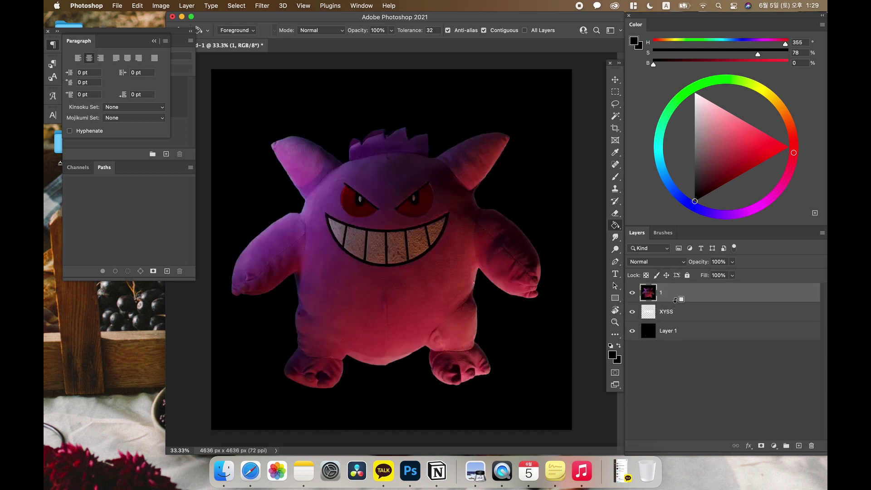
{"action": "left_click", "coordinate": [675, 300], "text": "alt"}
- Scale the clipped plush image to 147.80% and reposition it behind the XYSS letters
{"action": "key", "text": "super+t"}
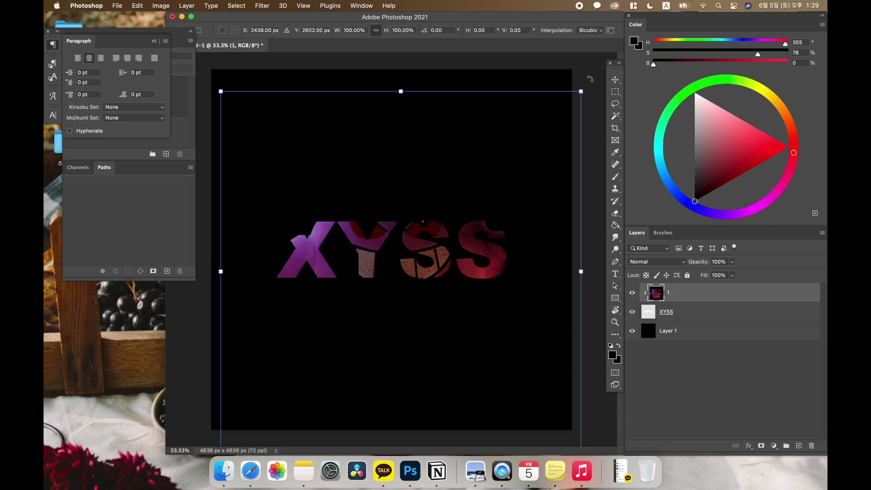
{"action": "left_click_drag", "start_coordinate": [581, 91], "coordinate": [636, 35]}
{"action": "left_click_drag", "start_coordinate": [435, 314], "coordinate": [432, 348]}
{"action": "scroll", "coordinate": [432, 348], "scroll_direction": "down", "scroll_amount": 3}
{"action": "left_click_drag", "start_coordinate": [562, 122], "coordinate": [603, 86]}
{"action": "left_click_drag", "start_coordinate": [529, 176], "coordinate": [518, 172]}
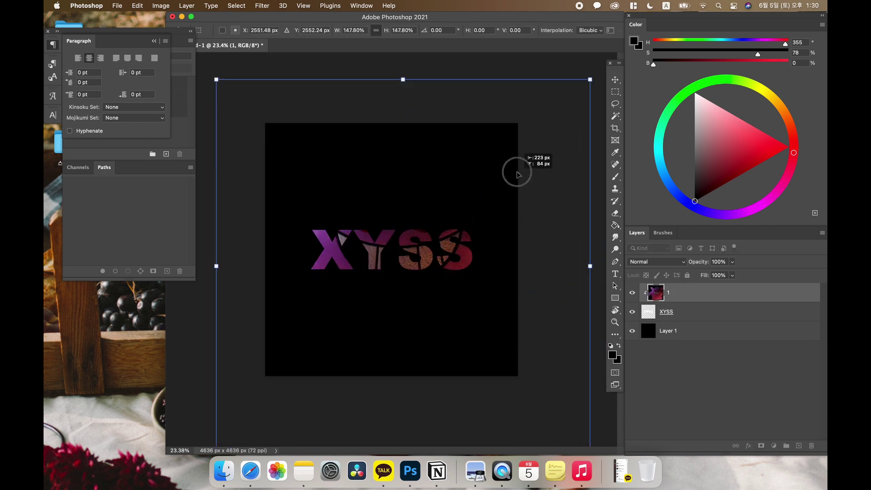
{"action": "key", "text": "Return"}
- Shift the hue of the clipped plush image to -57 with a Hue/Saturation adjustment
{"action": "key", "text": "super+0"}
{"action": "key", "text": "super+u"}
{"action": "left_click_drag", "start_coordinate": [691, 299], "coordinate": [676, 302]}
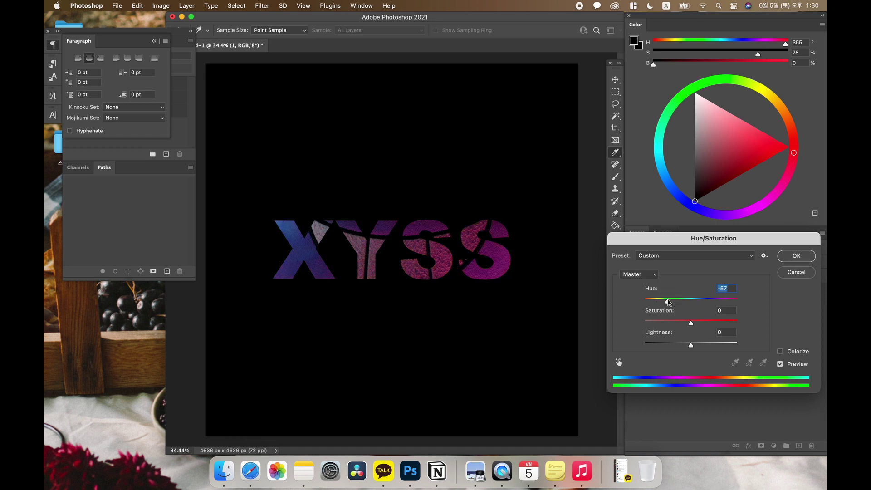
{"action": "left_click", "coordinate": [790, 257]}
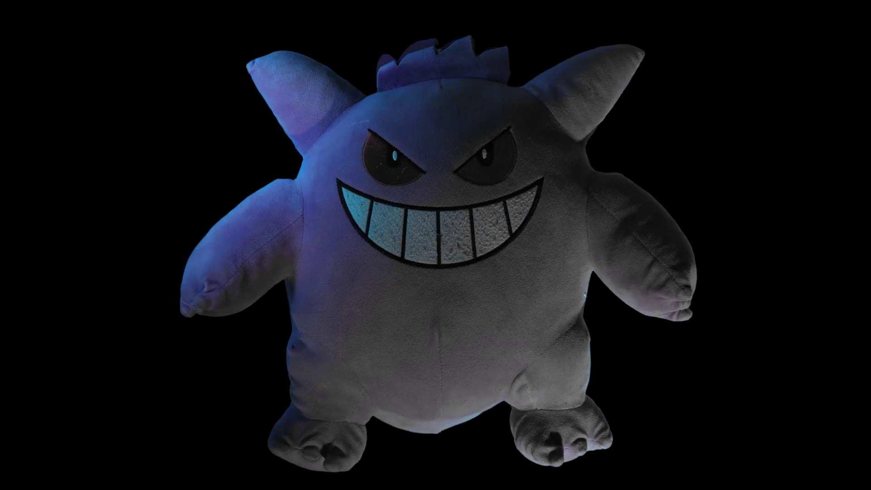